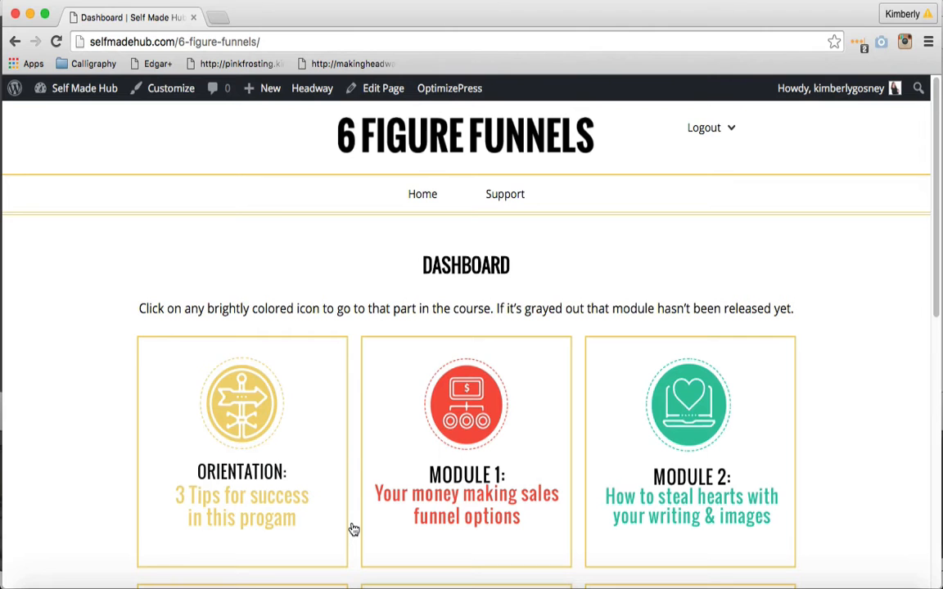
Open the Module 2 page for editing and delete the HTML between the subtitle and the [progressally_objectives] shortcode
click(648, 413)
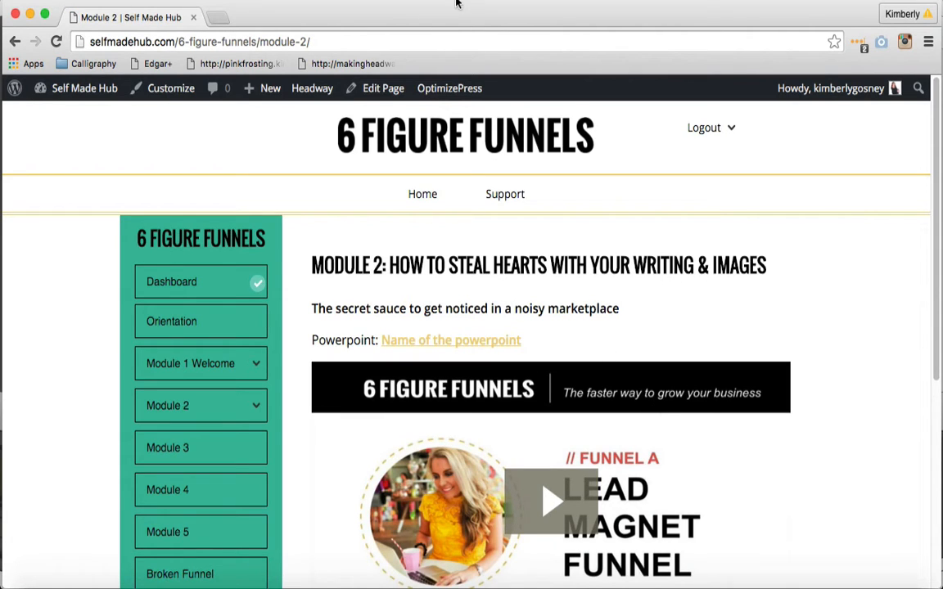
click(381, 92)
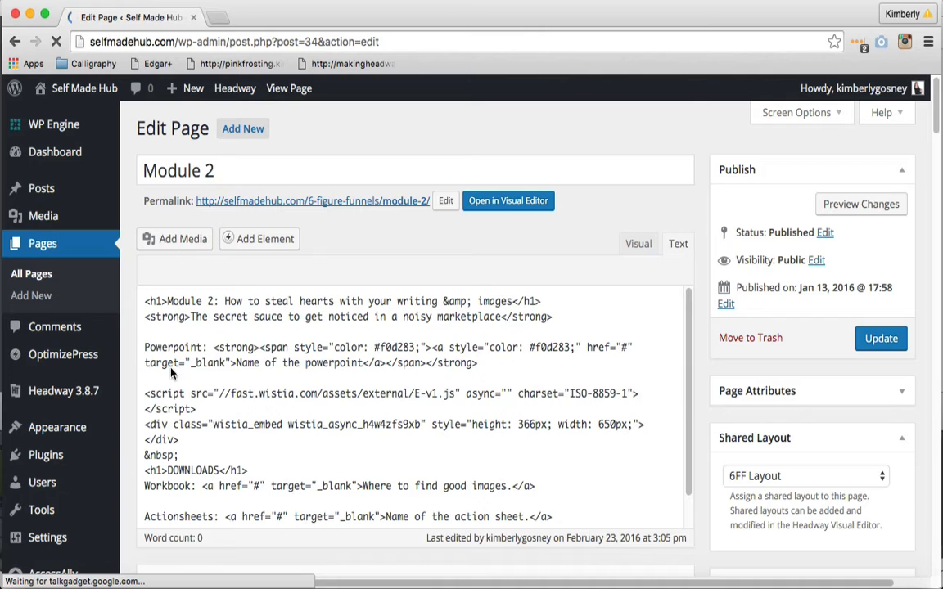
drag(144, 369, 253, 445)
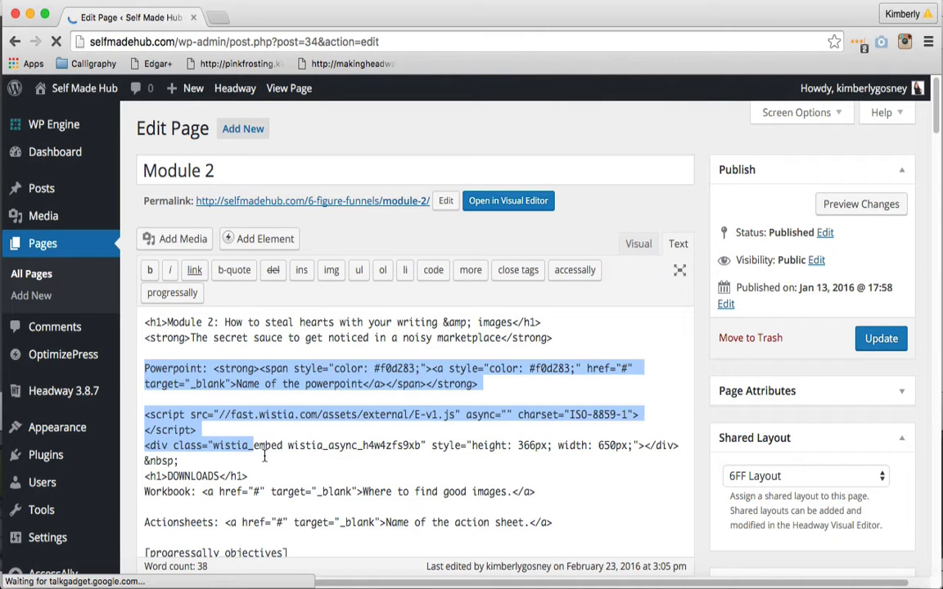
drag(331, 566, 563, 530)
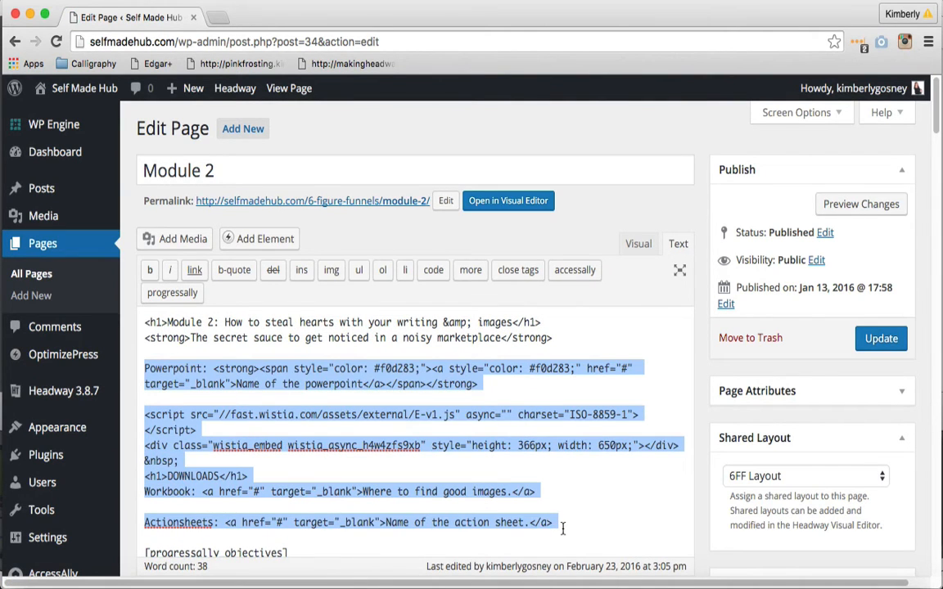
key(BackSpace)
key(BackSpace)
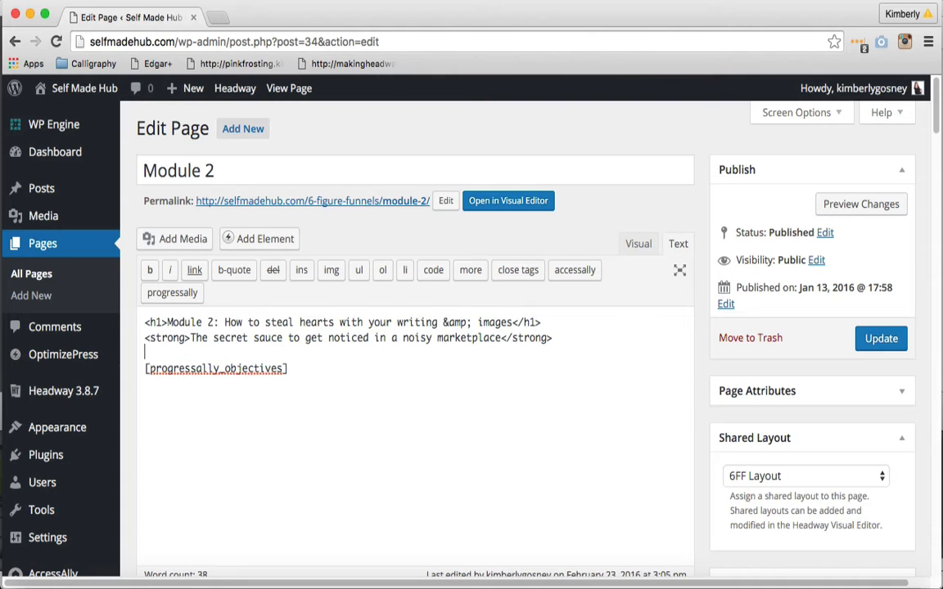
Show the Module 2 content in the visual editor, update the page and view it on the site
click(638, 244)
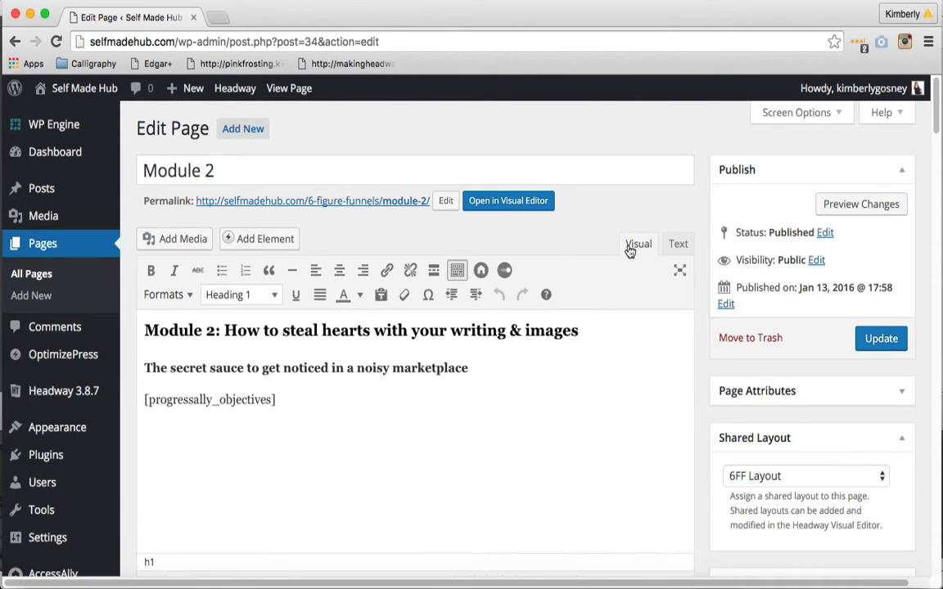
click(881, 340)
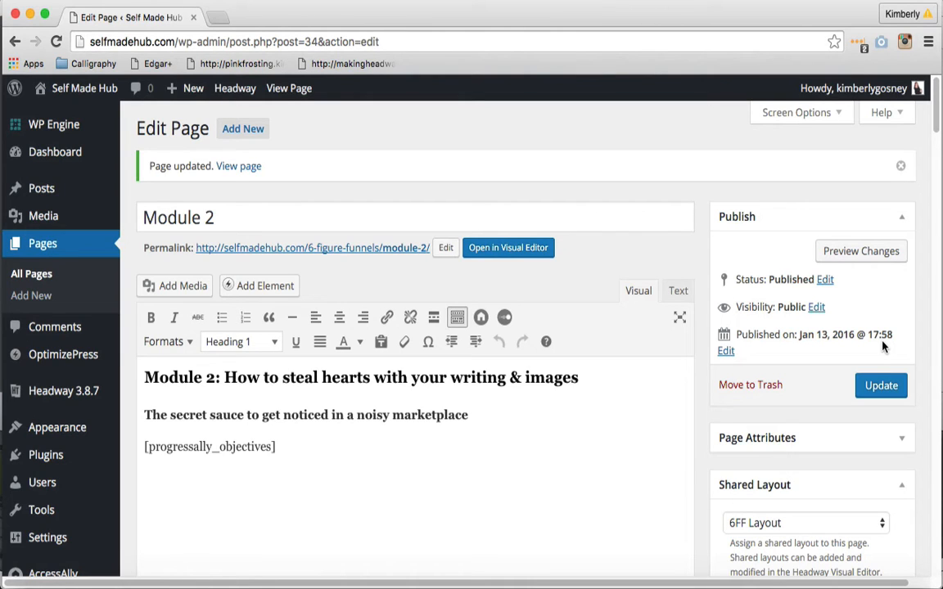
click(291, 90)
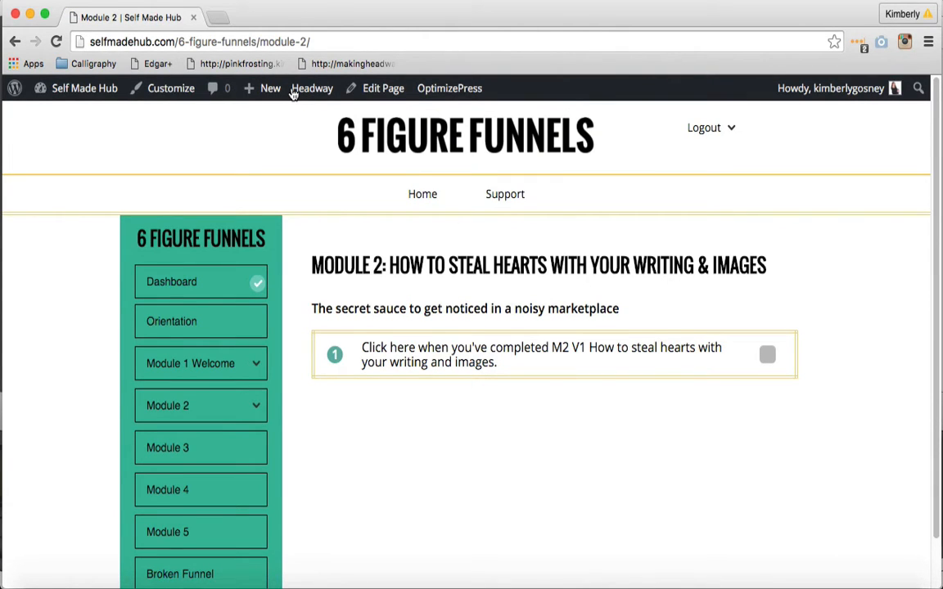
Open the M1 V2 Lead Magnet Funnel page and examine its title, subtitle, Powerpoint link, video, downloads and objectives checklist
mouse_move(168, 375)
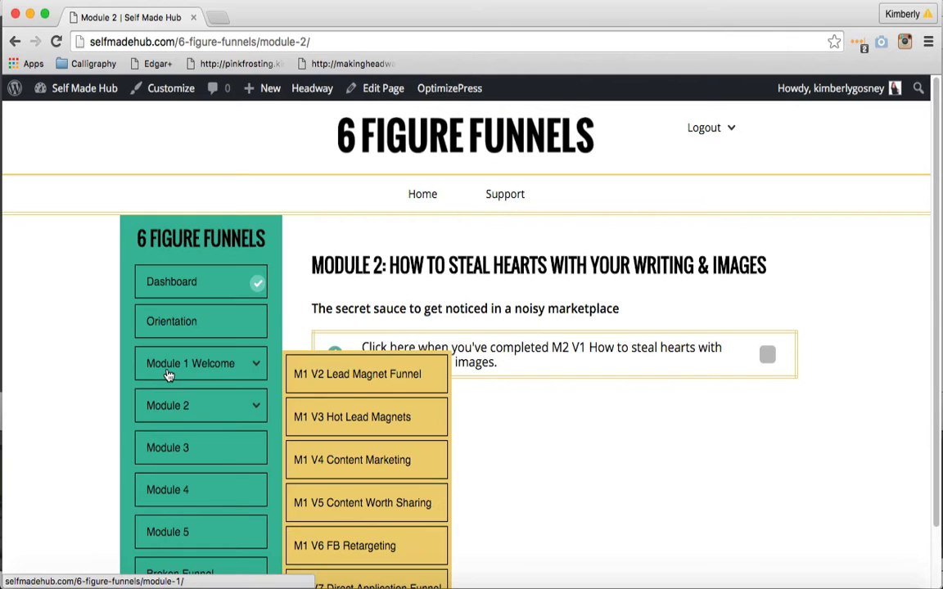
click(350, 374)
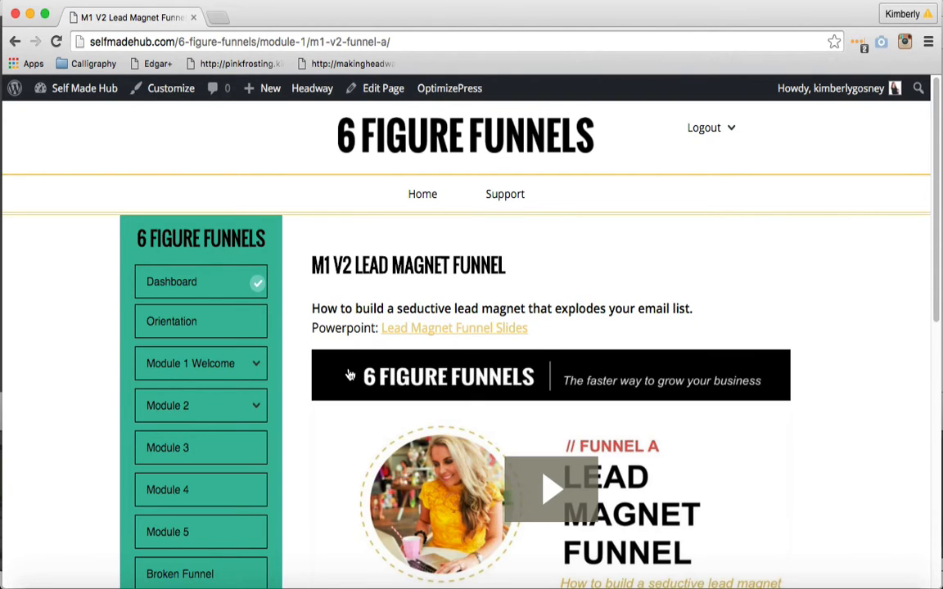
scroll(349, 374, down, 2)
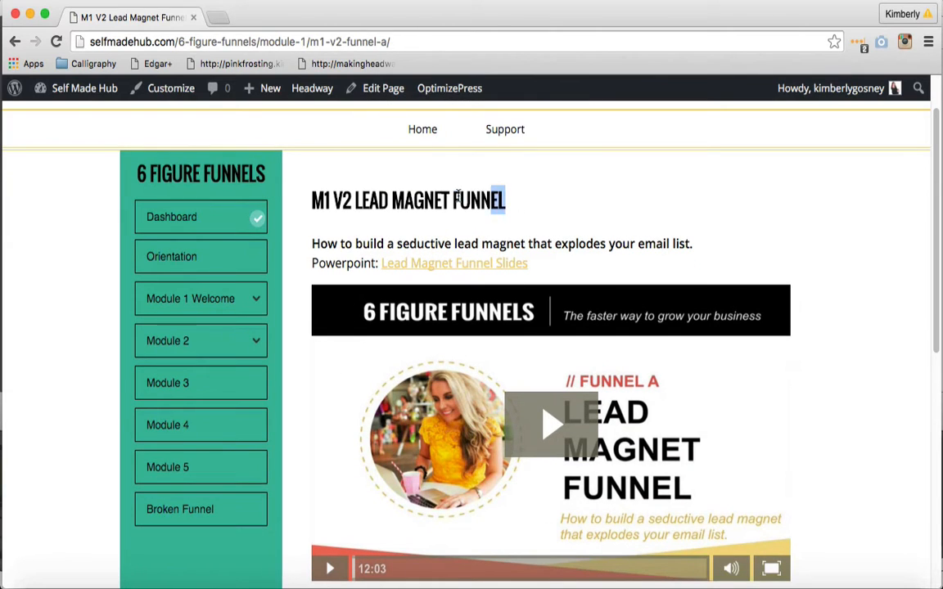
drag(454, 194, 282, 176)
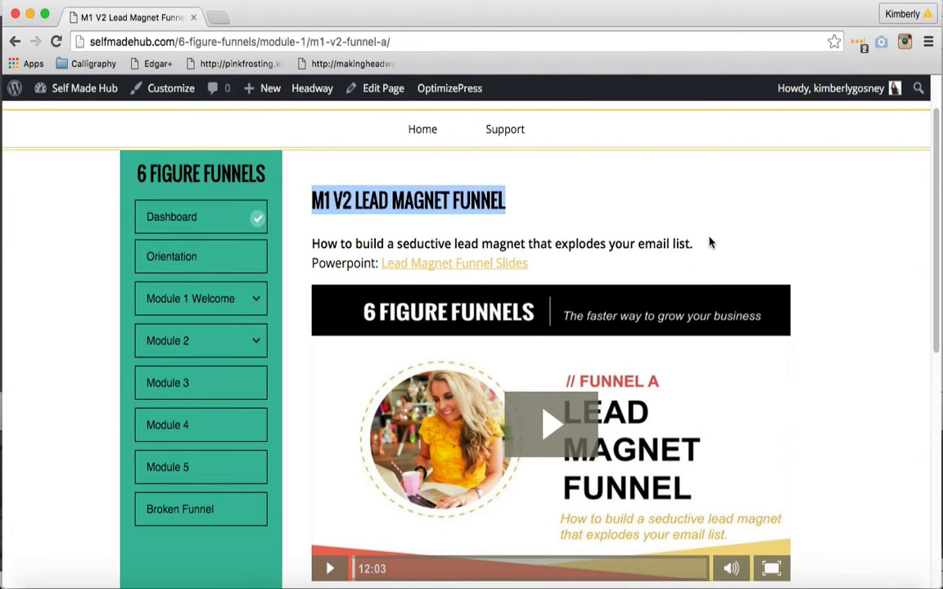
drag(694, 243, 310, 242)
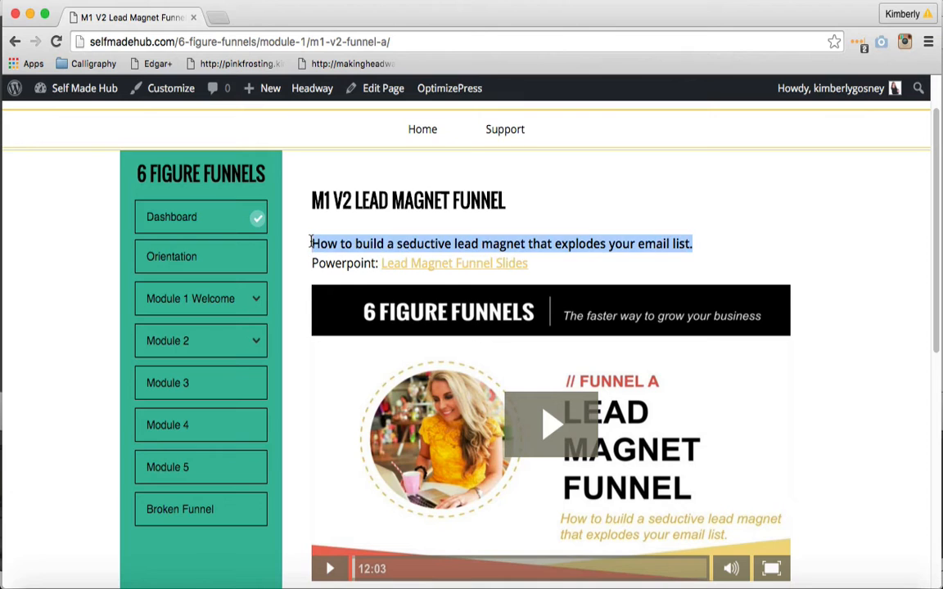
drag(536, 262, 310, 264)
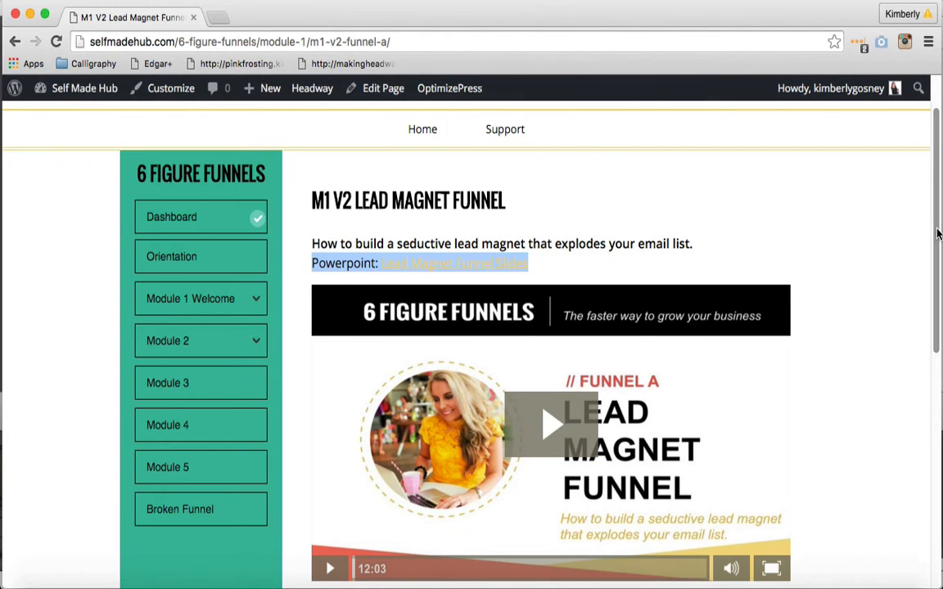
scroll(939, 303, down, 3)
scroll(649, 400, down, 4)
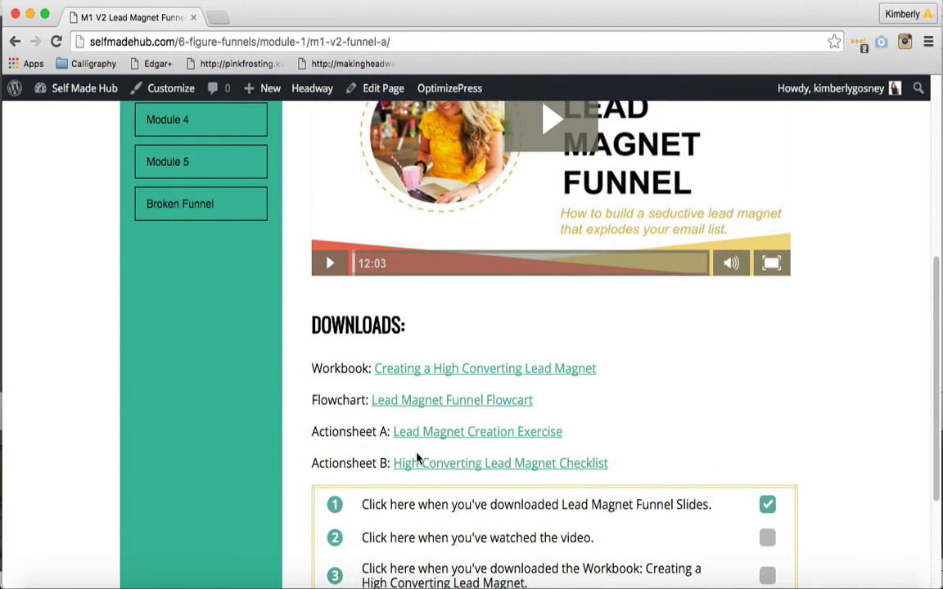
scroll(417, 459, down, 4)
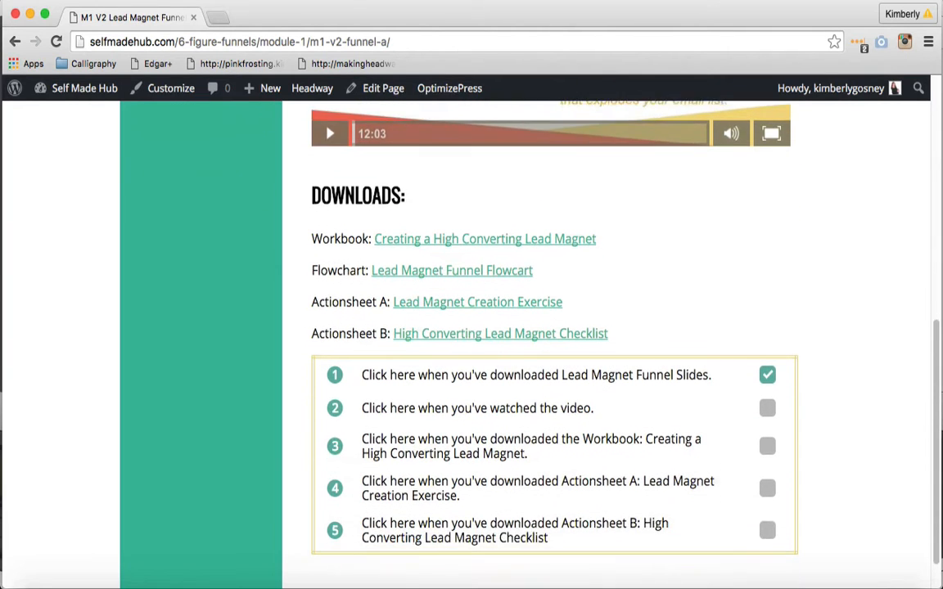
scroll(524, 327, up, 8)
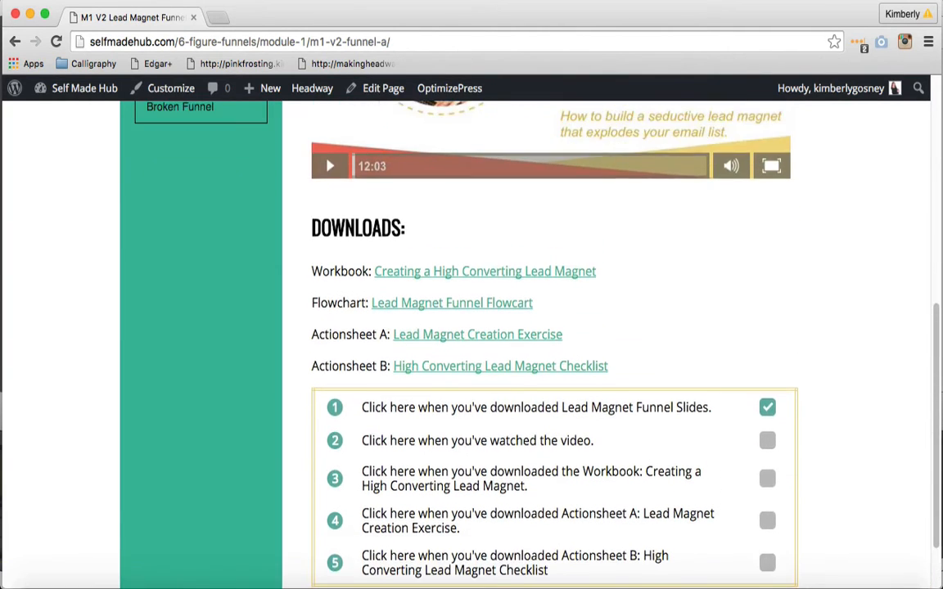
scroll(471, 328, up, 2)
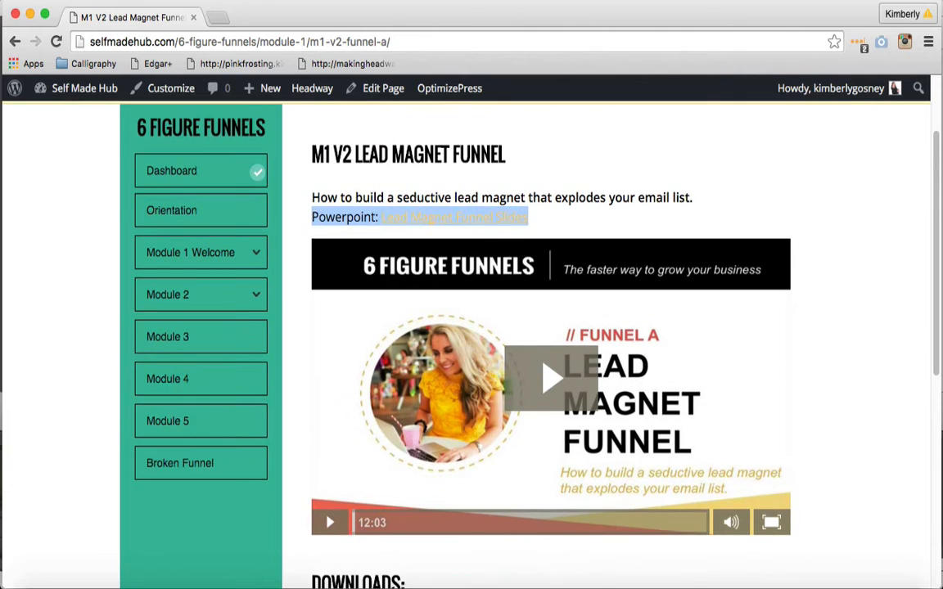
click(857, 335)
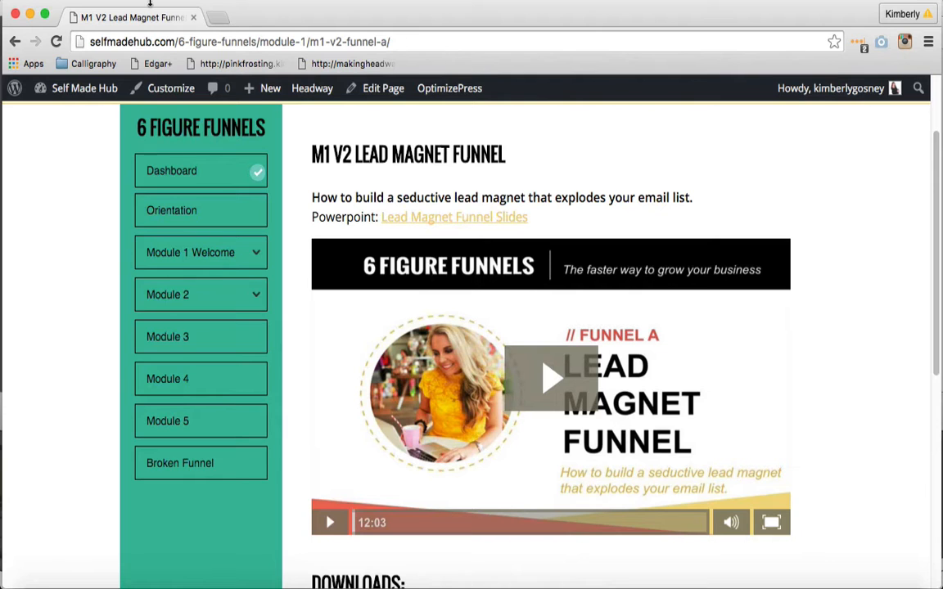
Load the lead magnet lesson's address in a second browser tab and open the Module 2 page for editing from there
click(111, 0)
click(123, 8)
click(145, 15)
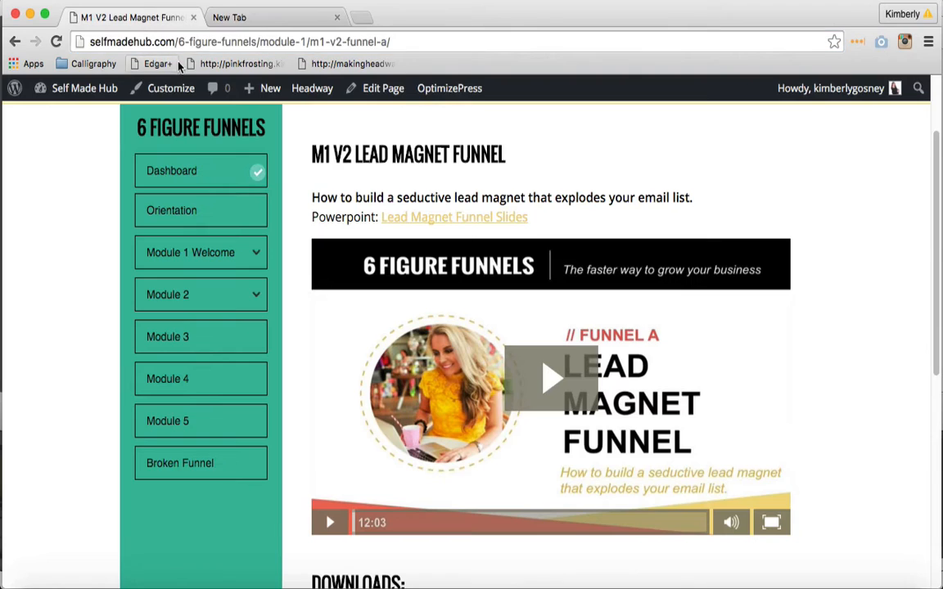
click(262, 43)
key(ctrl+c)
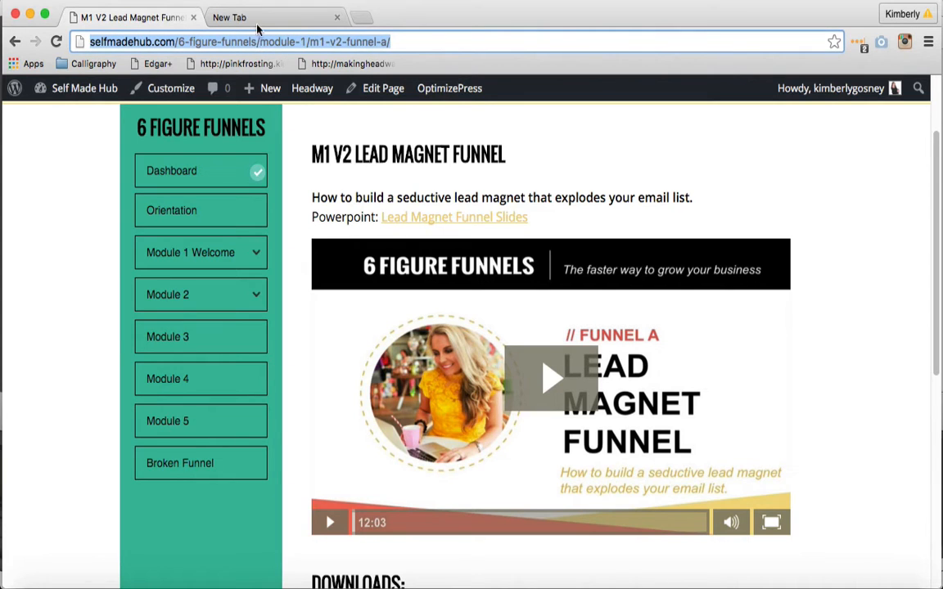
click(254, 17)
key(ctrl+v)
key(Return)
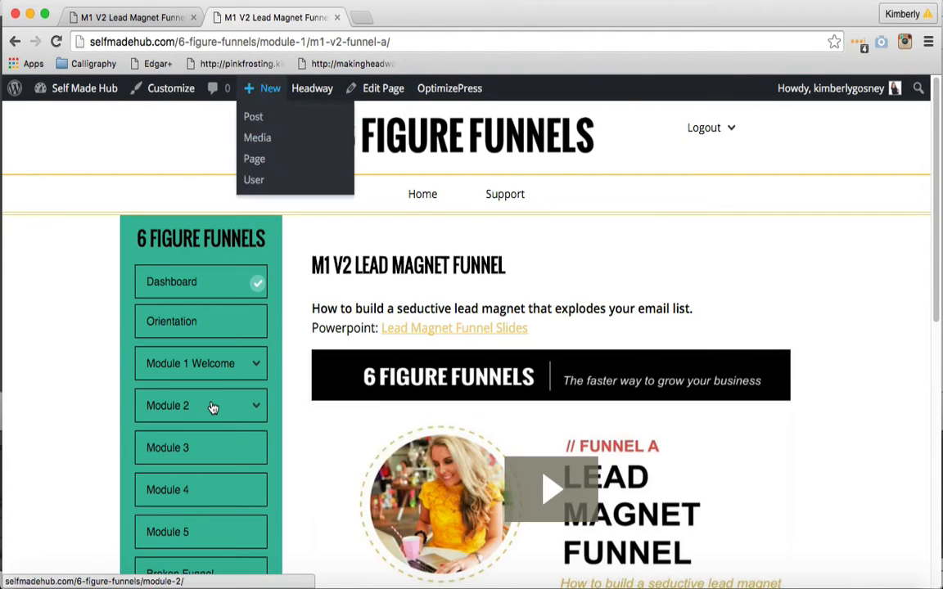
click(213, 408)
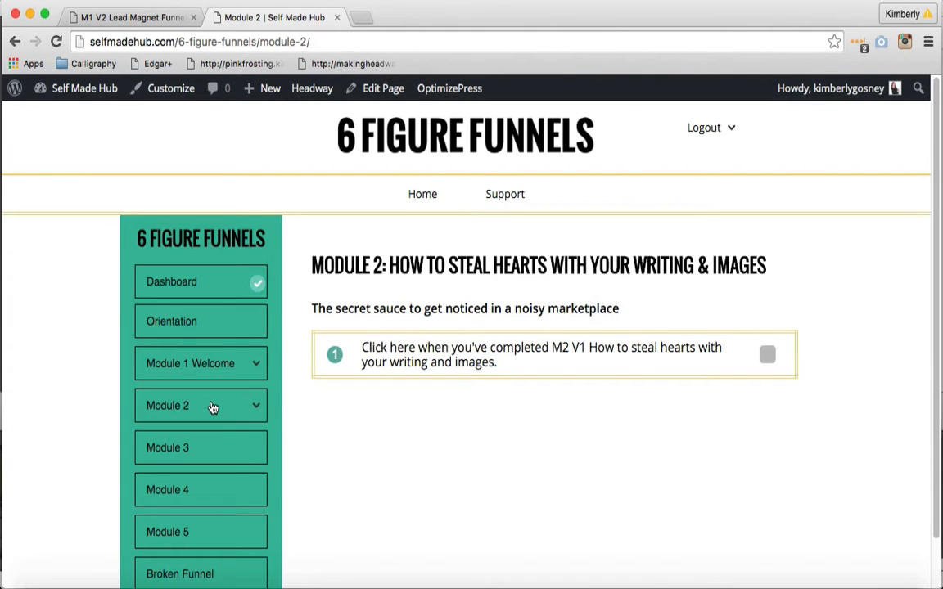
click(377, 91)
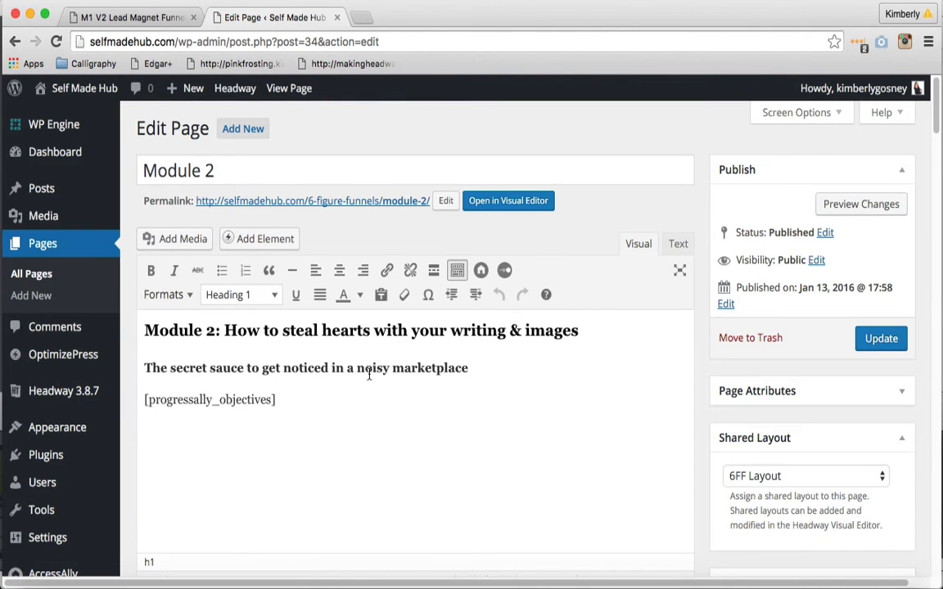
Check which heading format the Module 2 title uses, leaving the format as it is
double_click(393, 329)
triple_click(397, 329)
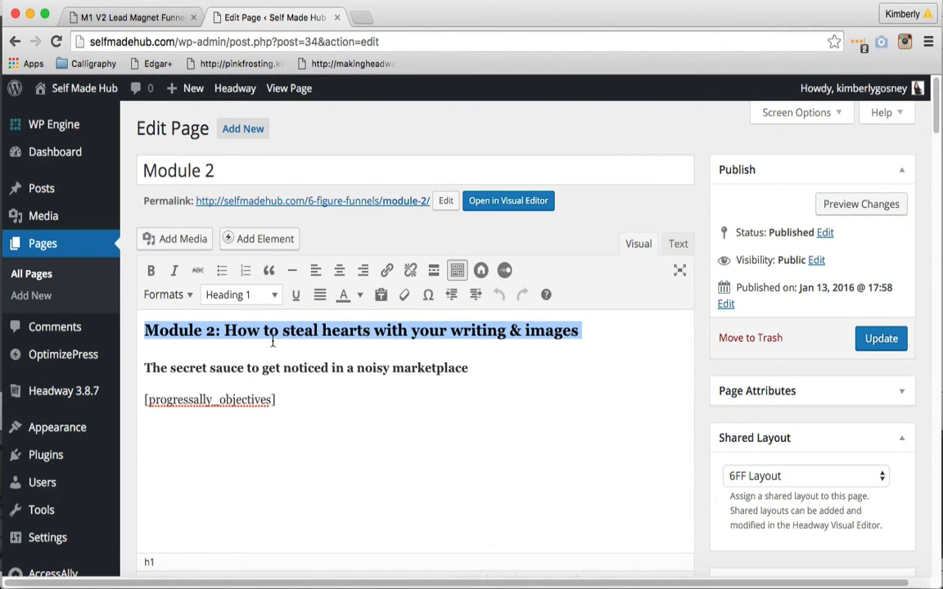
click(275, 294)
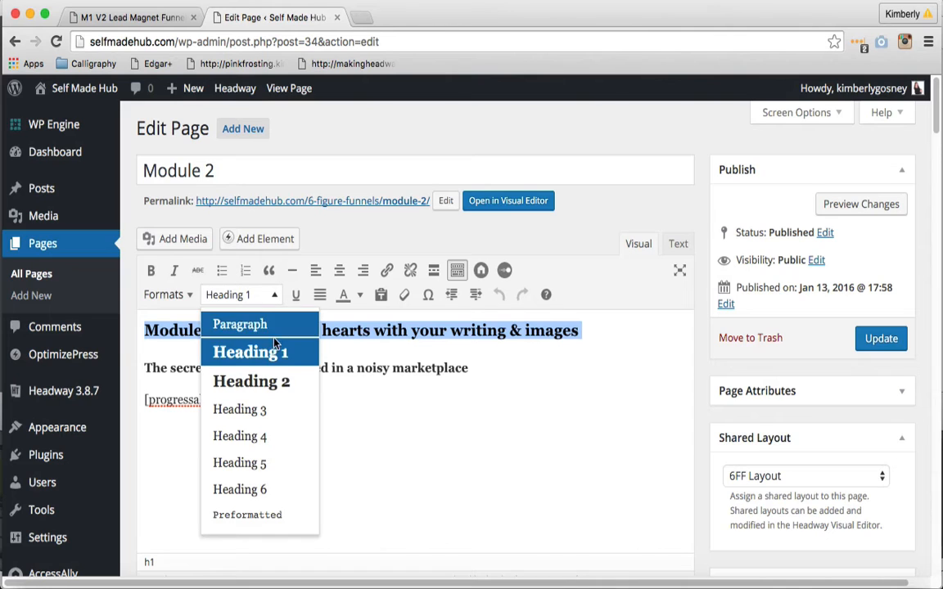
click(275, 298)
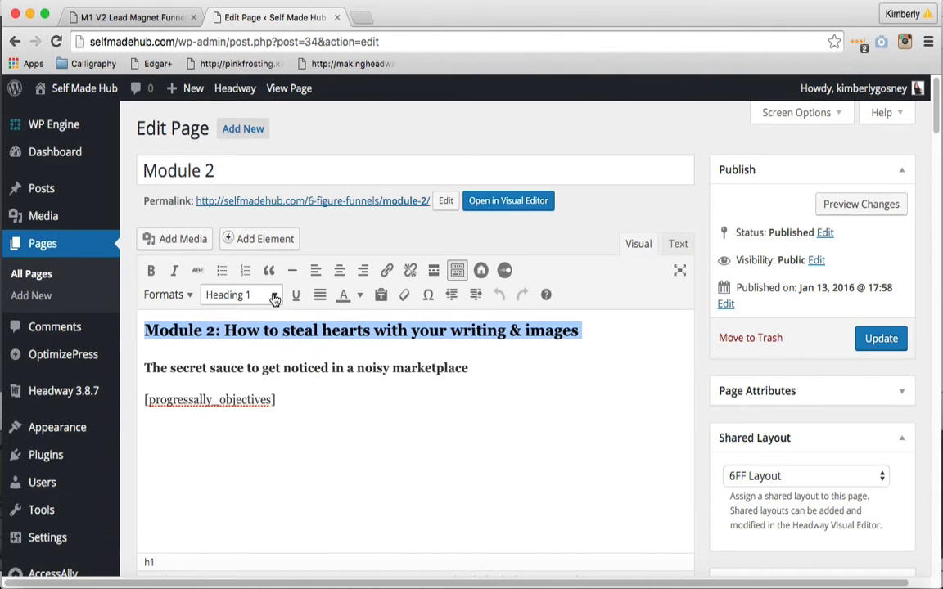
click(275, 300)
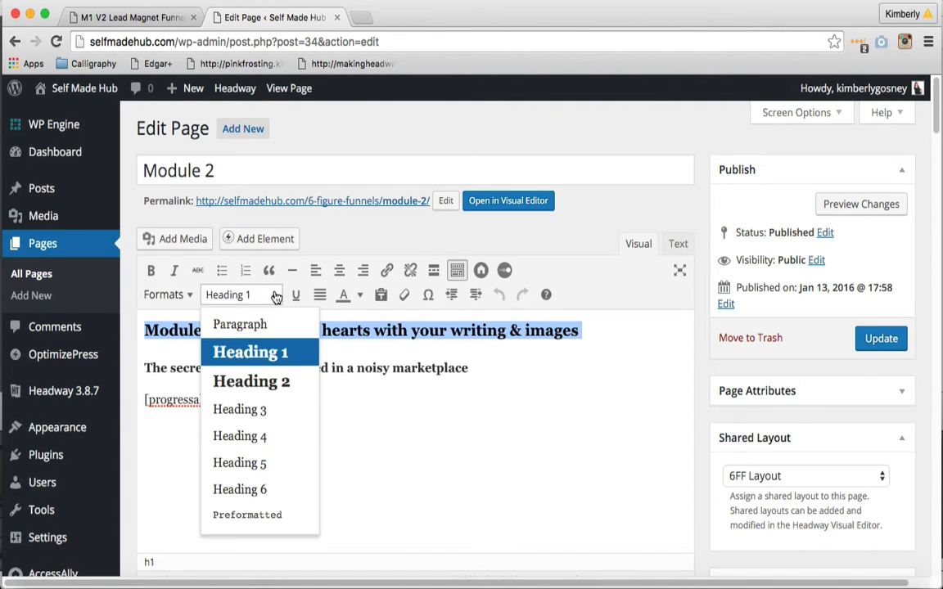
click(278, 298)
click(505, 380)
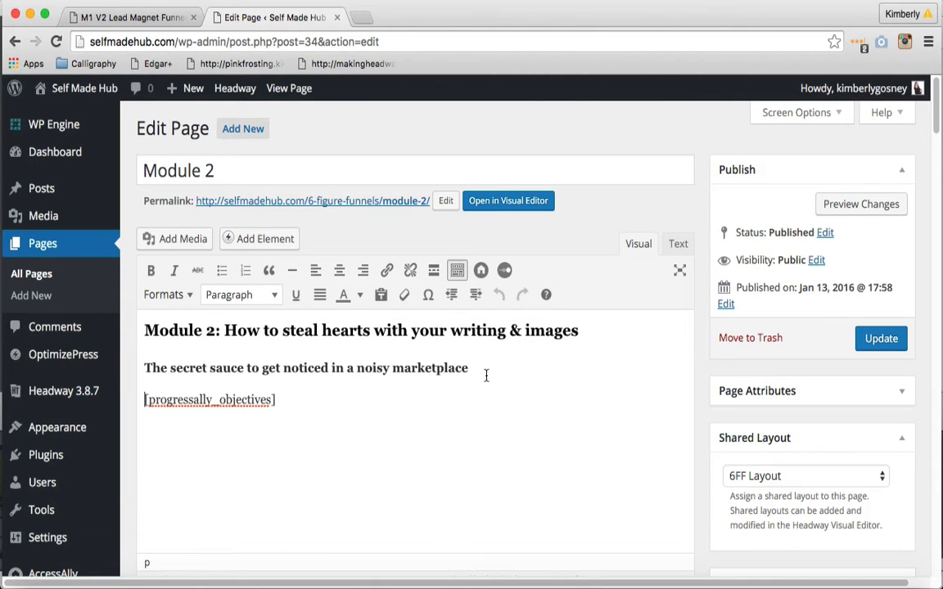
Add a period at the end of the subtitle "The secret sauce to get noticed in a noisy marketplace"
drag(486, 375, 140, 369)
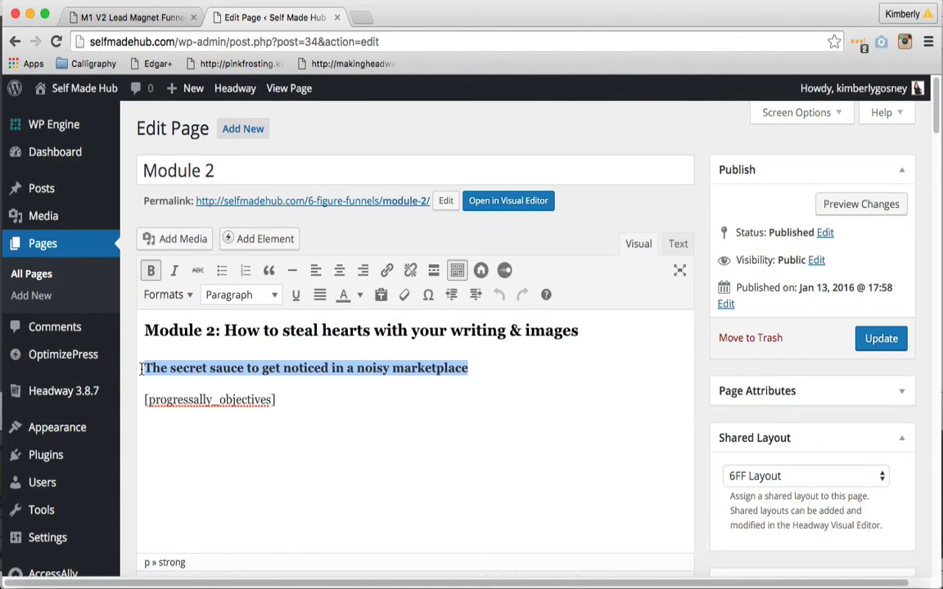
key(Right)
text(.)
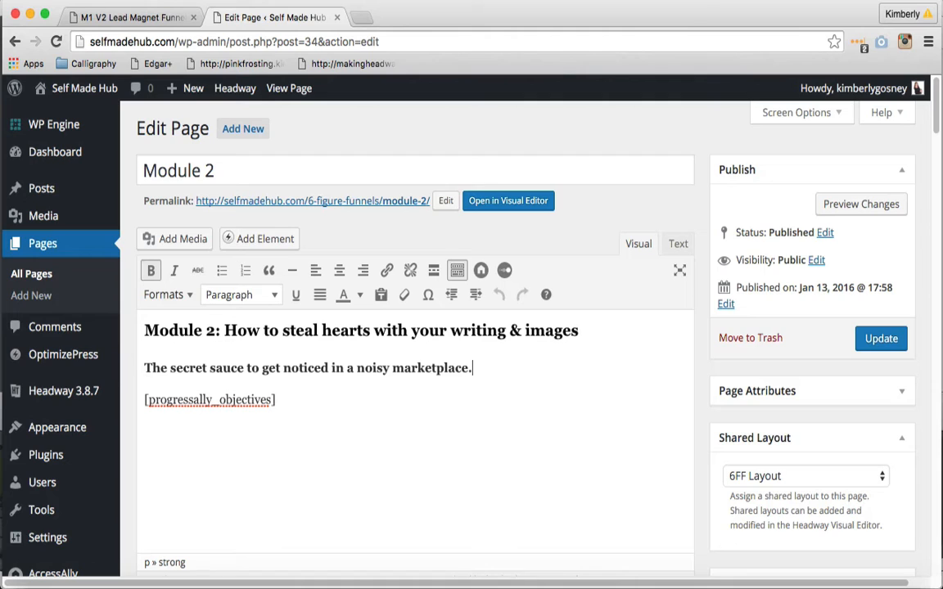
Check the subtitle's bold formatting and place the cursor at the end of its line
drag(480, 371, 144, 369)
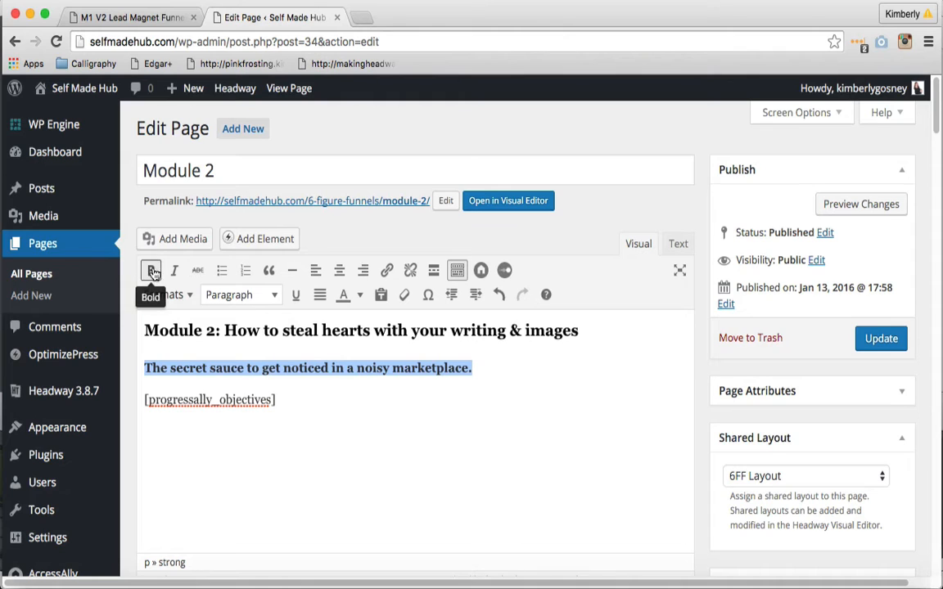
click(498, 371)
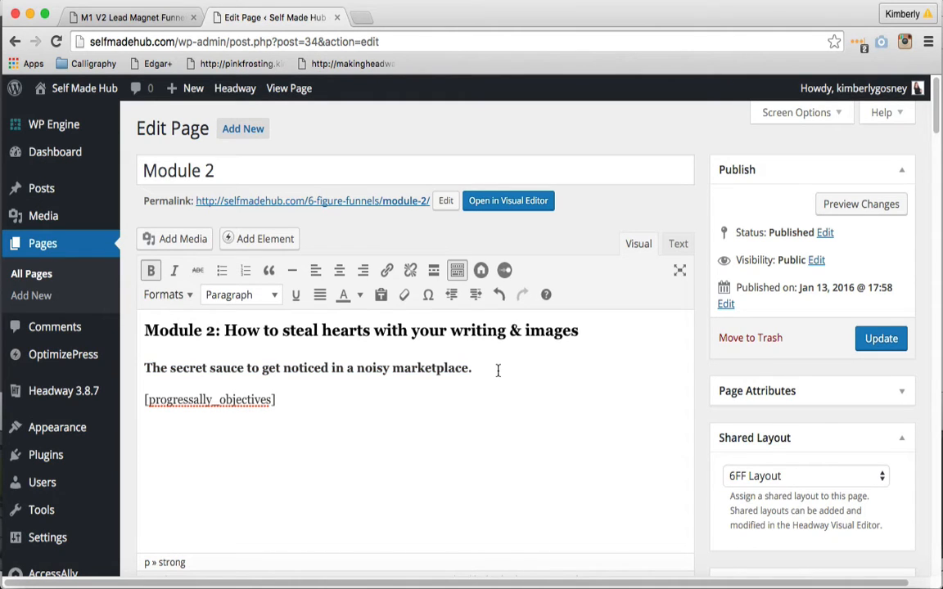
drag(498, 370, 135, 369)
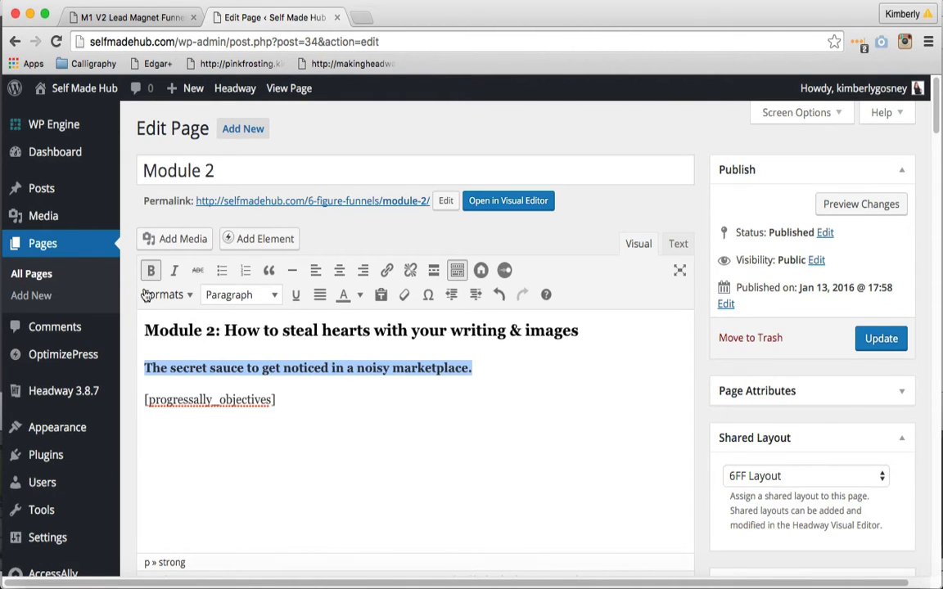
click(480, 376)
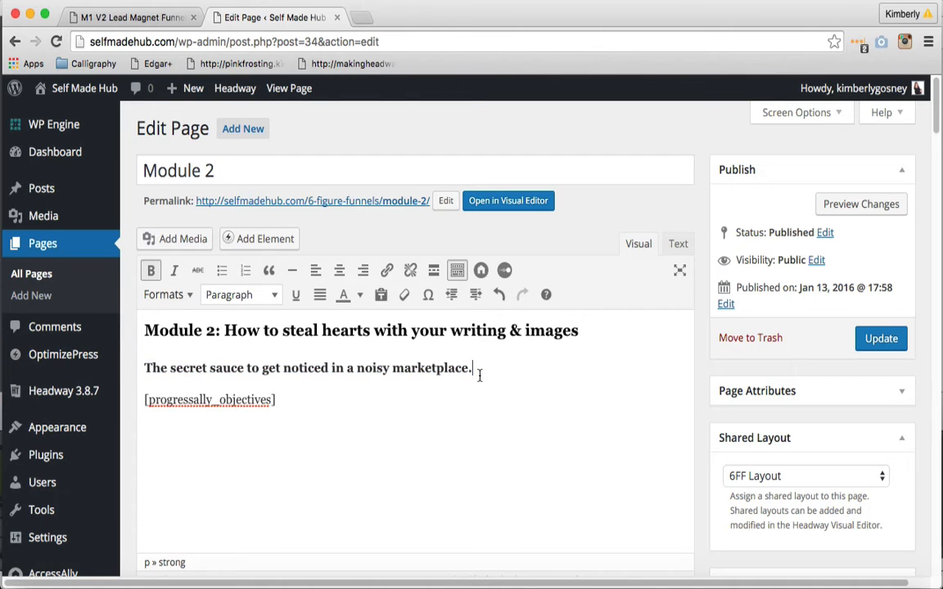
Start a new line below the subtitle and open the M1 V2 Lead Magnet Funnel page for editing to compare its Powerpoint line
key(Return)
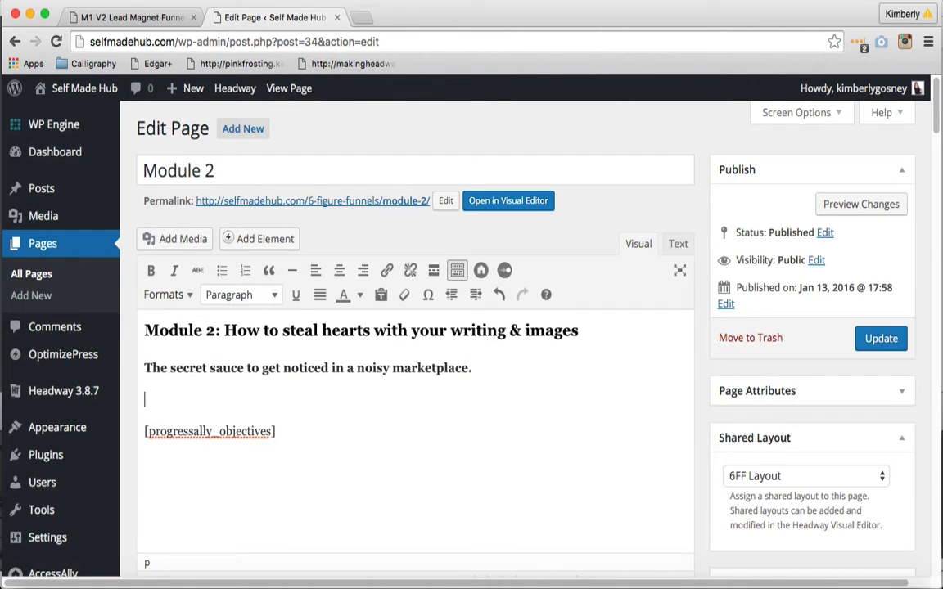
click(139, 18)
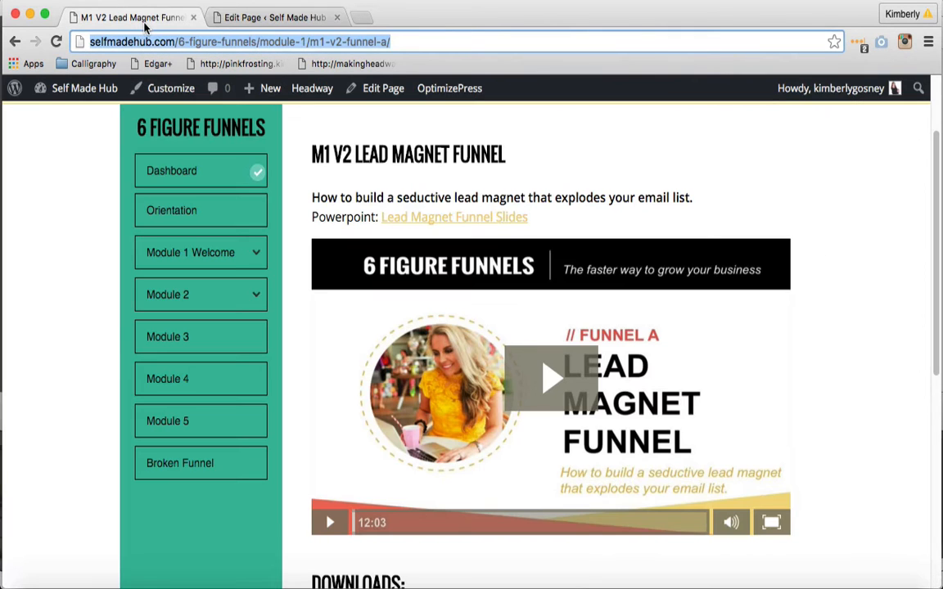
click(380, 89)
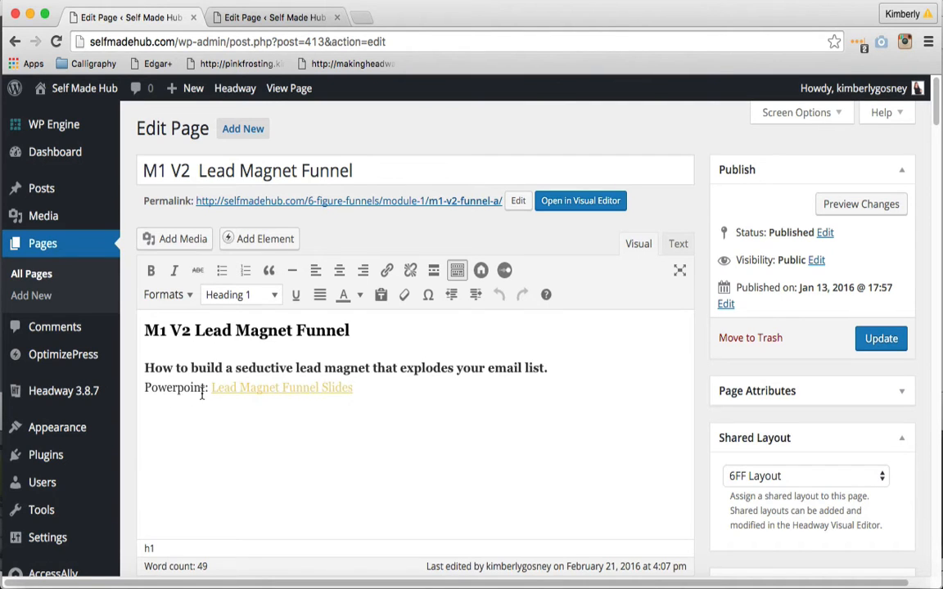
click(259, 18)
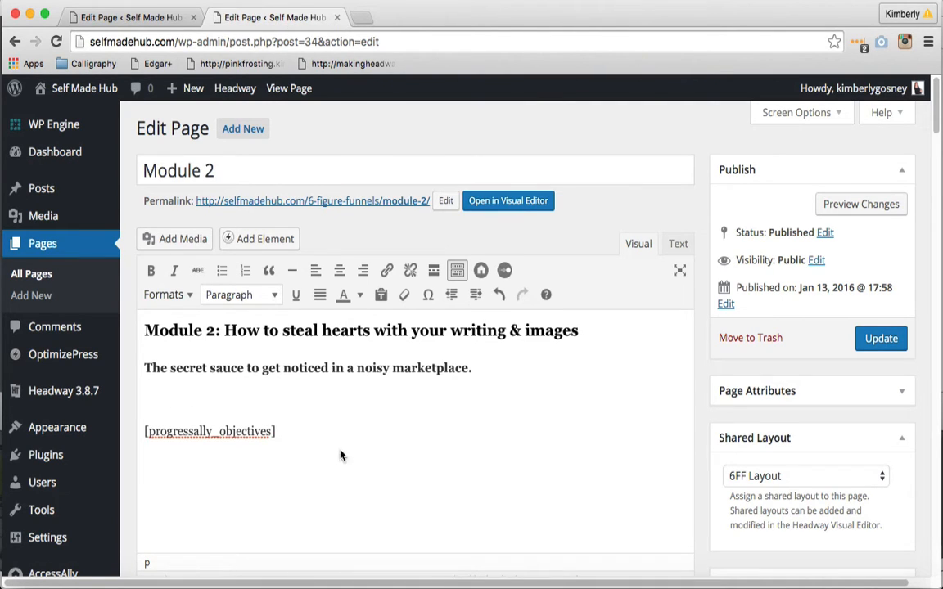
Enter the line "Powerpoint: Name of the powerpoint." between the Module 2 subtitle and the objectives shortcode
text(Powerpoi)
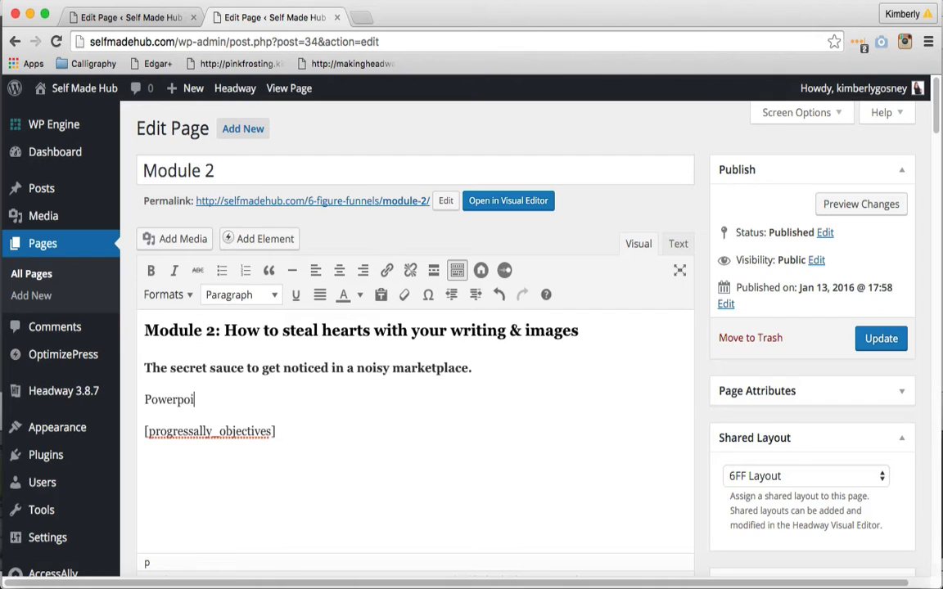
text(nt: Name of the )
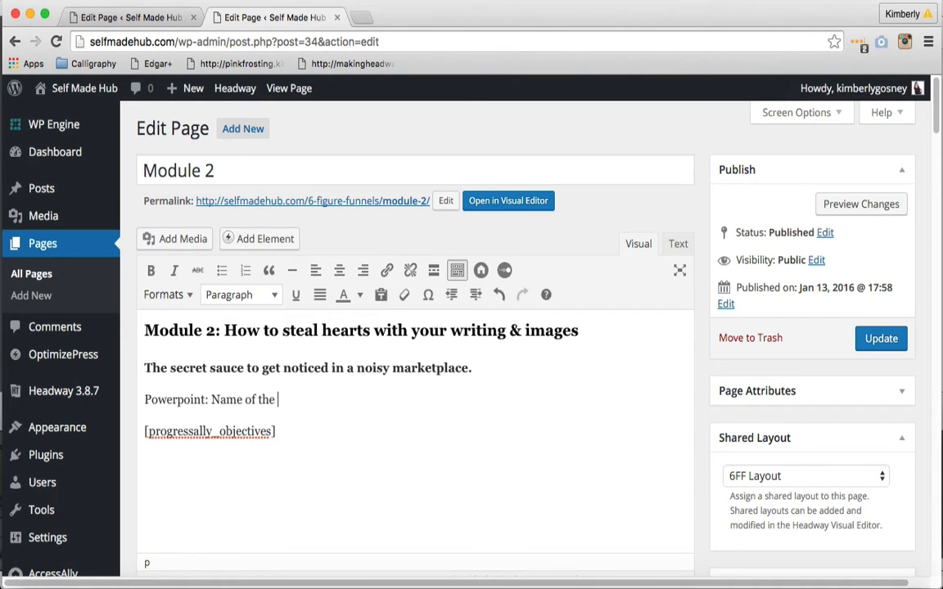
text(powerpoint.)
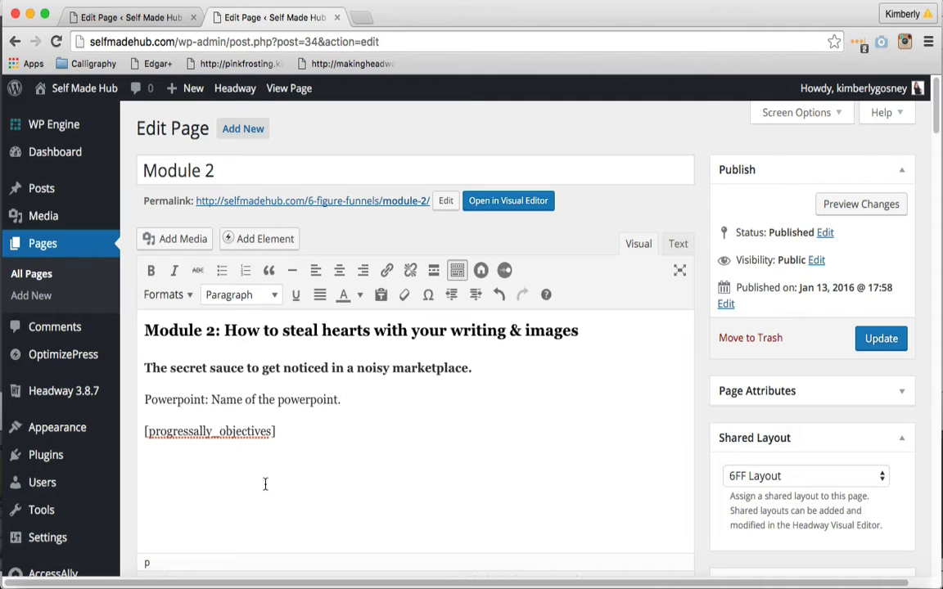
Begin a link on the text "Name of the powerpoint." with # as its placeholder URL
drag(342, 399, 211, 399)
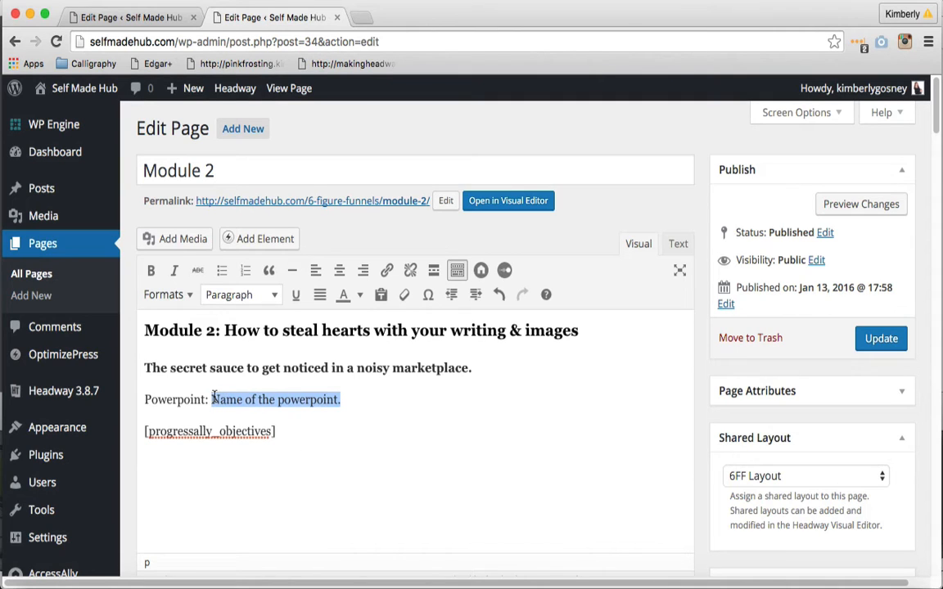
click(388, 271)
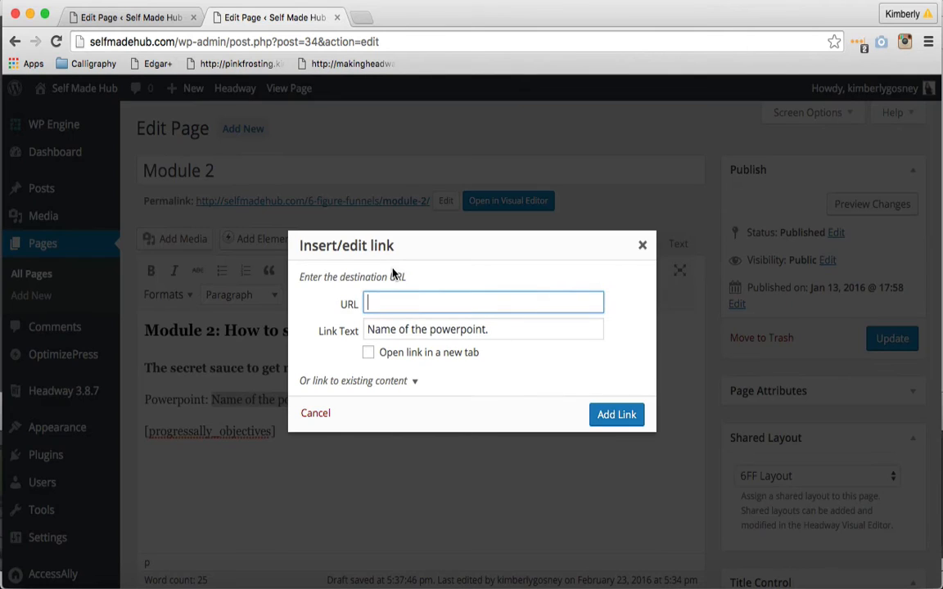
text(#)
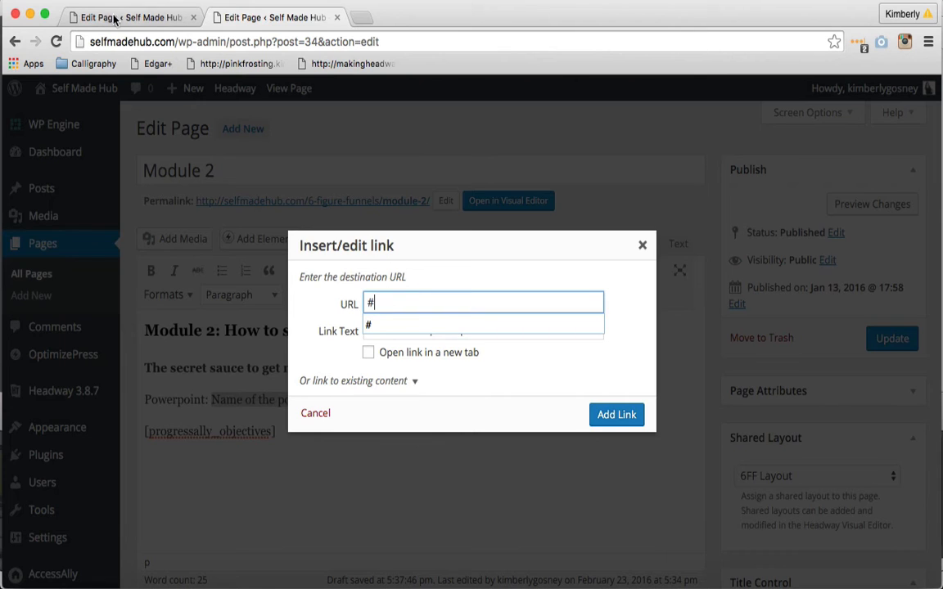
Load selfmadehub.com in a new browser tab and go through its dashboard to the page for uploading new media
double_click(160, 41)
key(super+c)
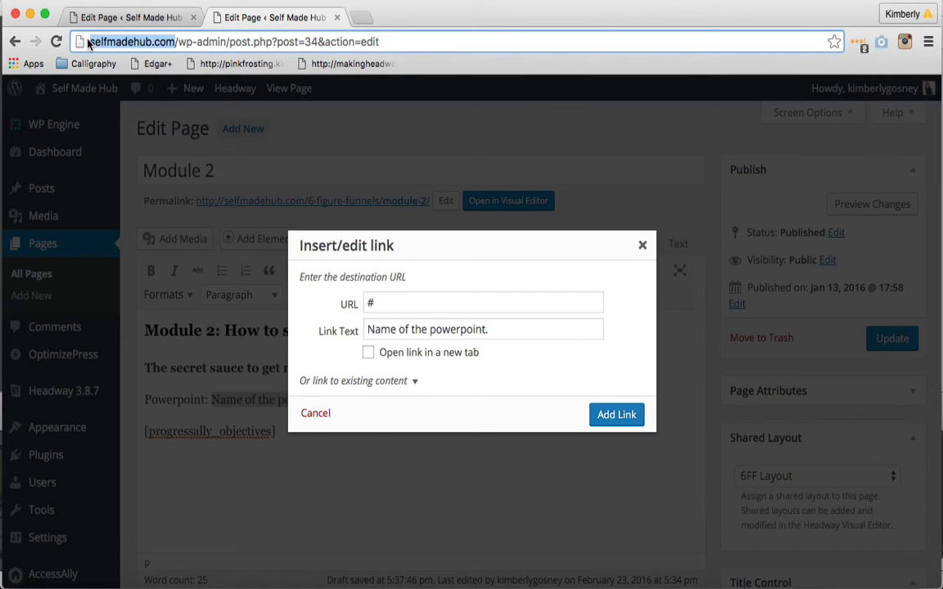
click(98, 0)
click(119, 12)
key(super+v)
key(Return)
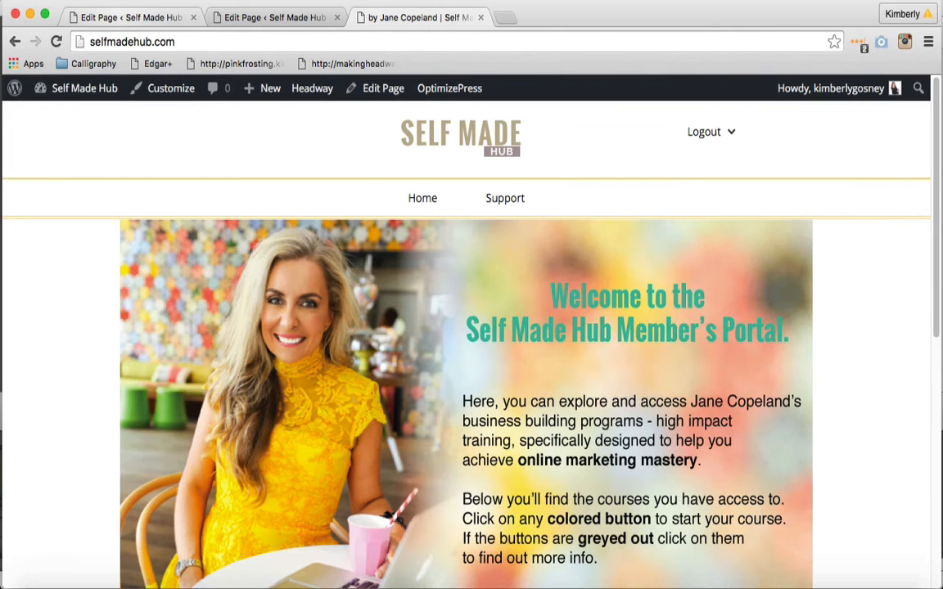
mouse_move(65, 99)
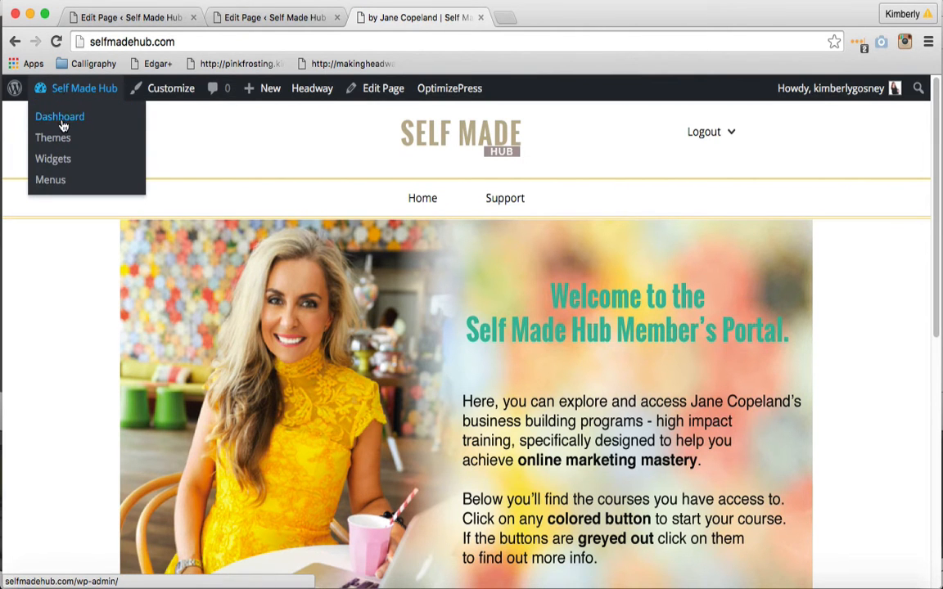
click(62, 124)
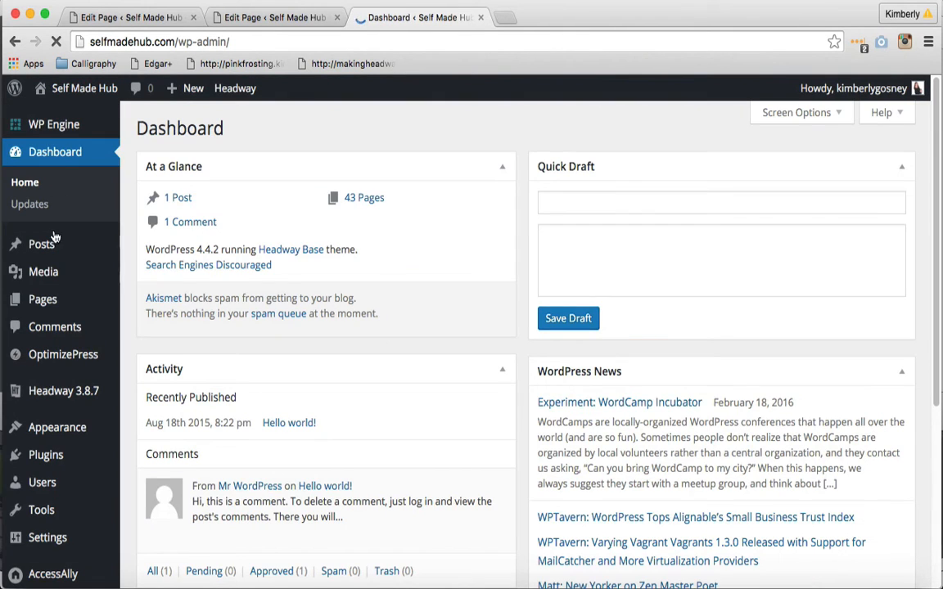
mouse_move(35, 273)
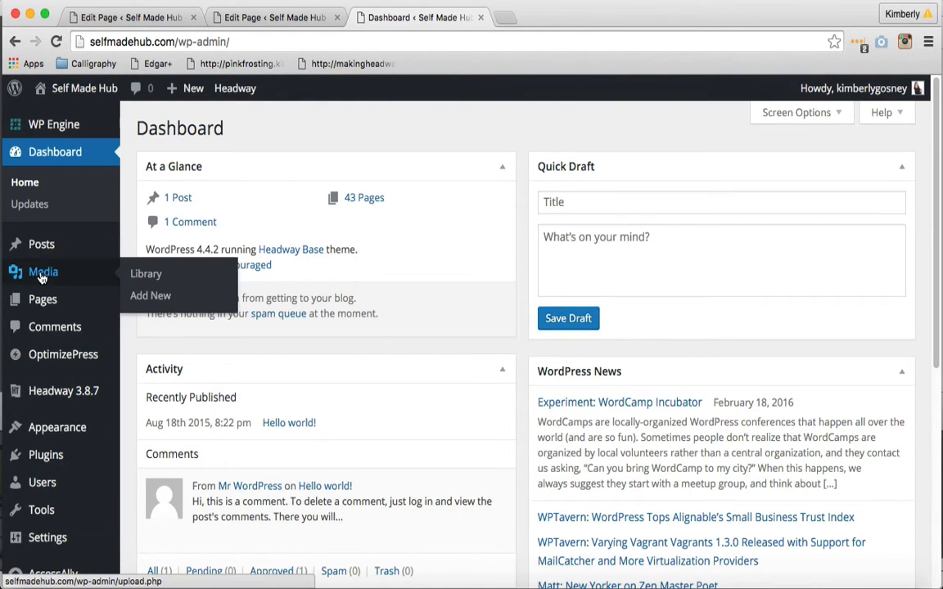
click(150, 297)
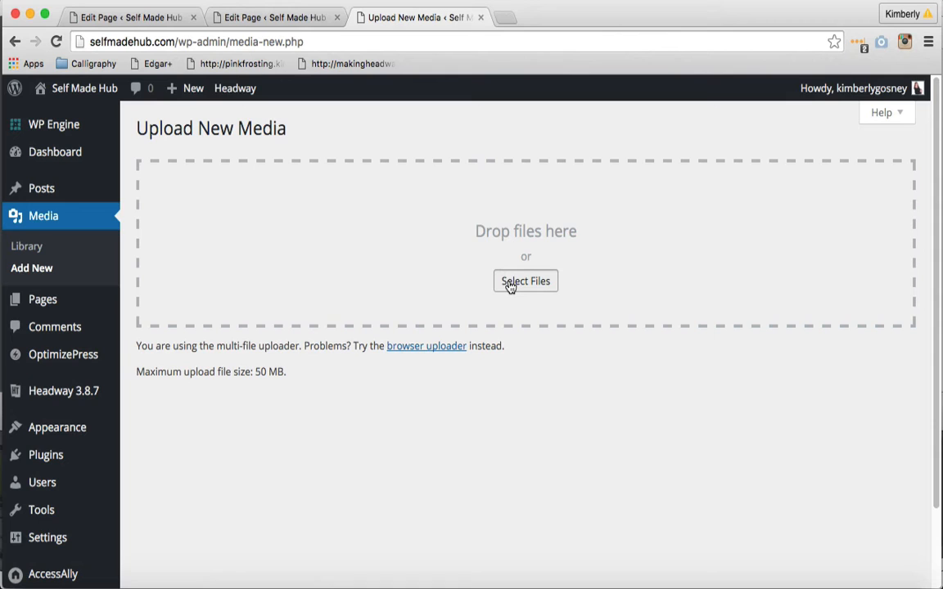
Search the computer for the client's name and upload the site design contract PDF to the media library
click(509, 282)
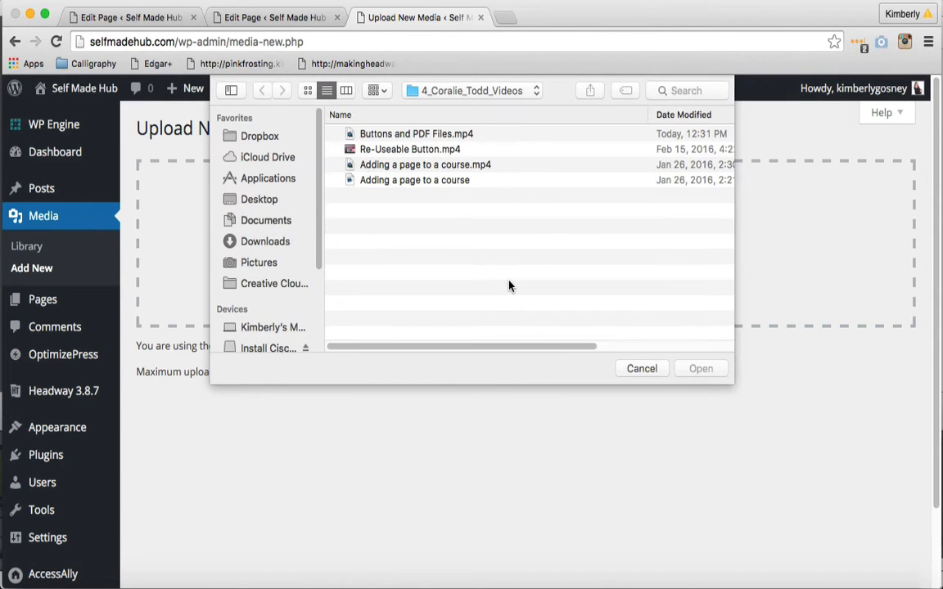
click(641, 369)
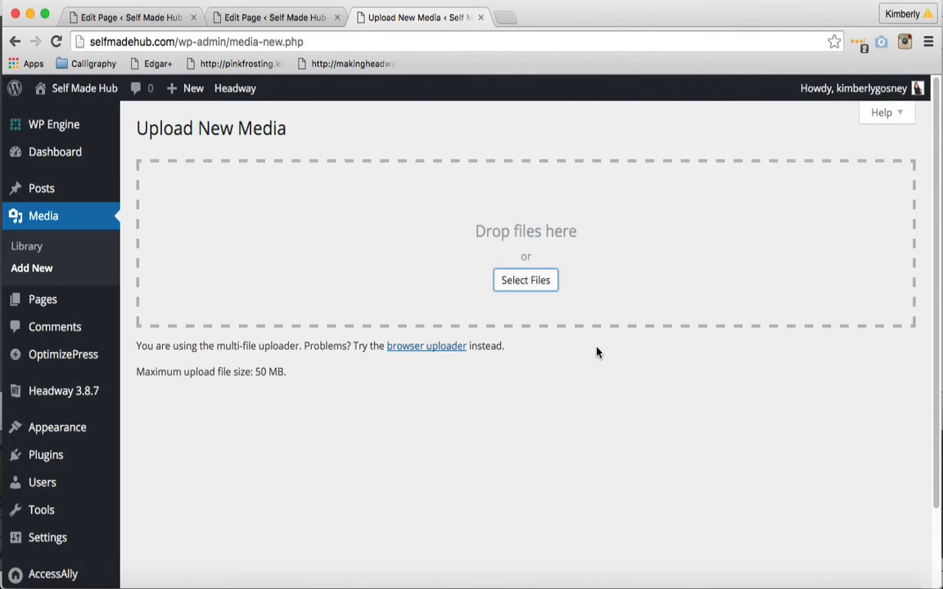
click(518, 284)
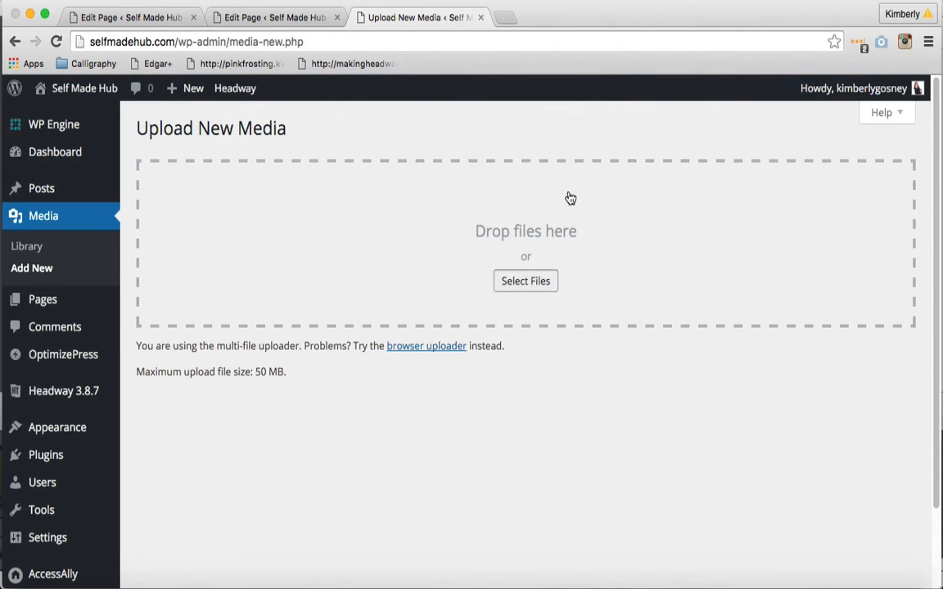
click(679, 90)
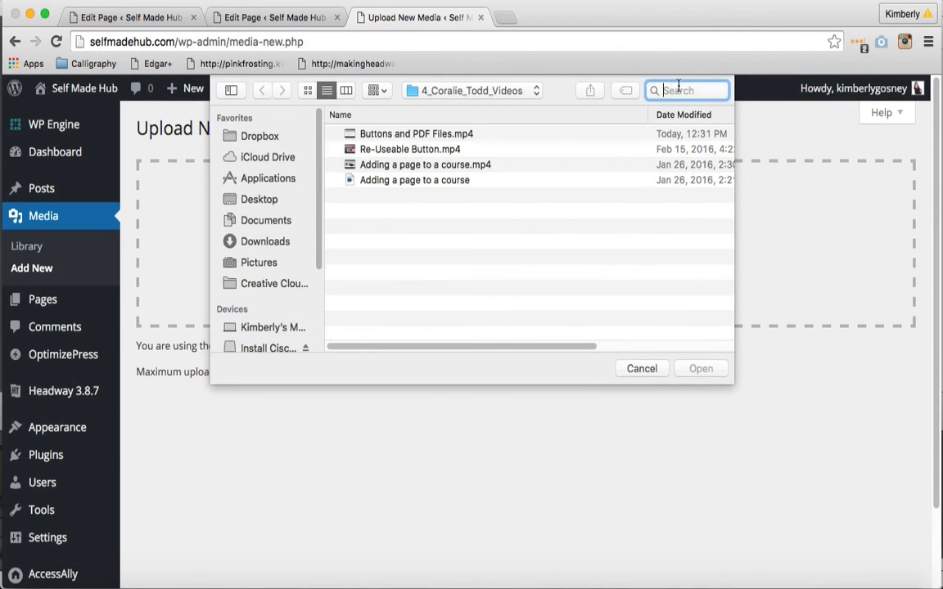
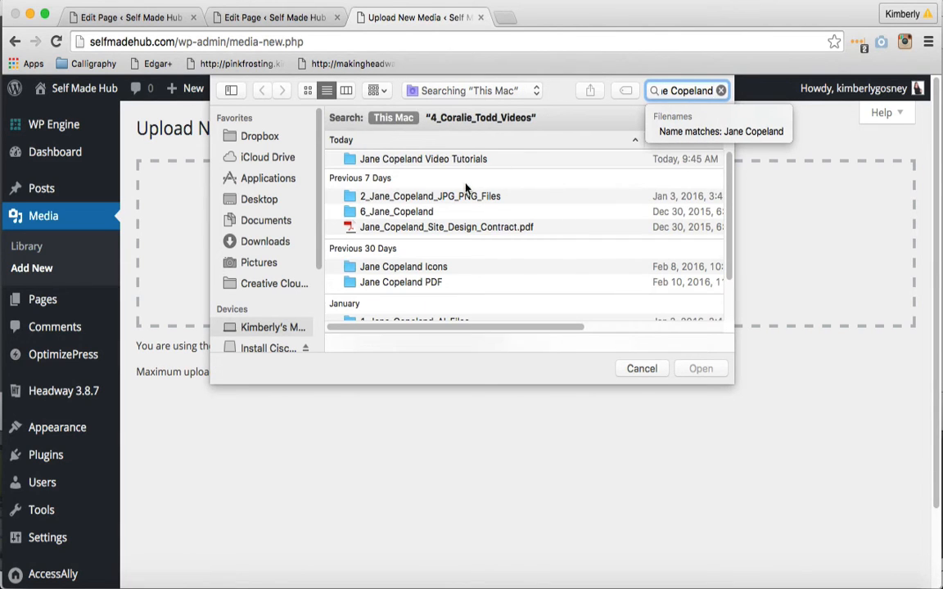
double_click(435, 227)
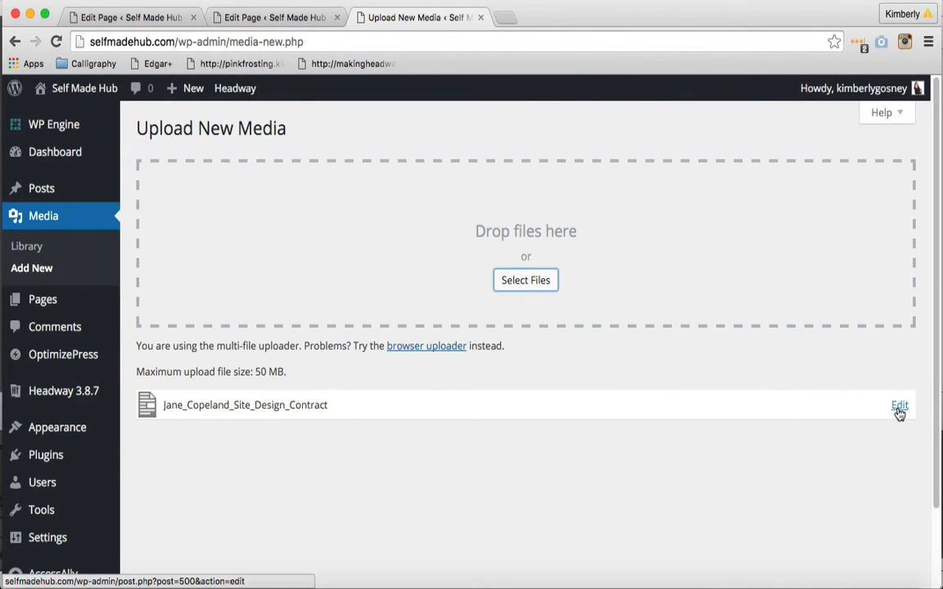
Link "Name of the powerpoint." on the Module 2 page to the uploaded PDF's file URL, set to open in a new tab
click(896, 412)
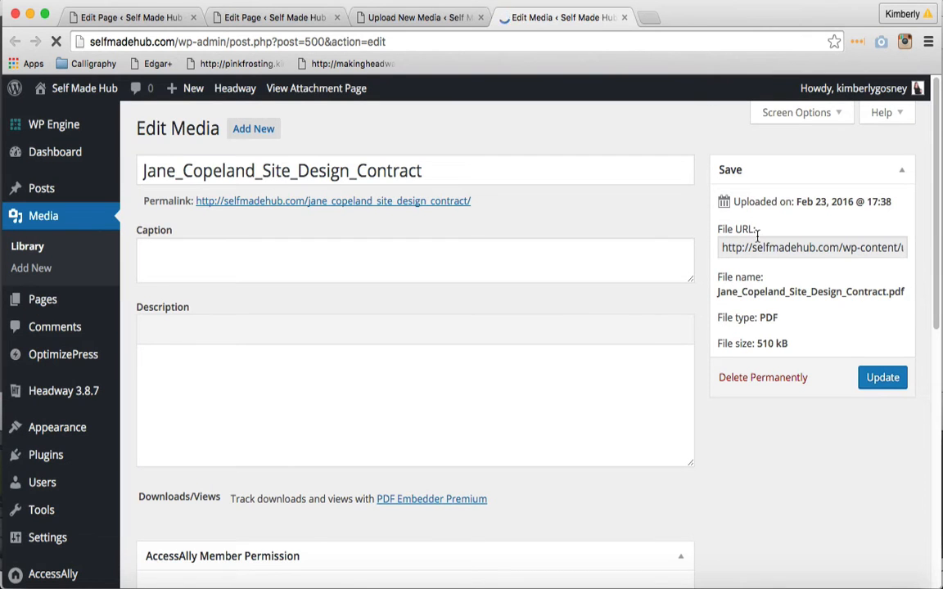
click(758, 240)
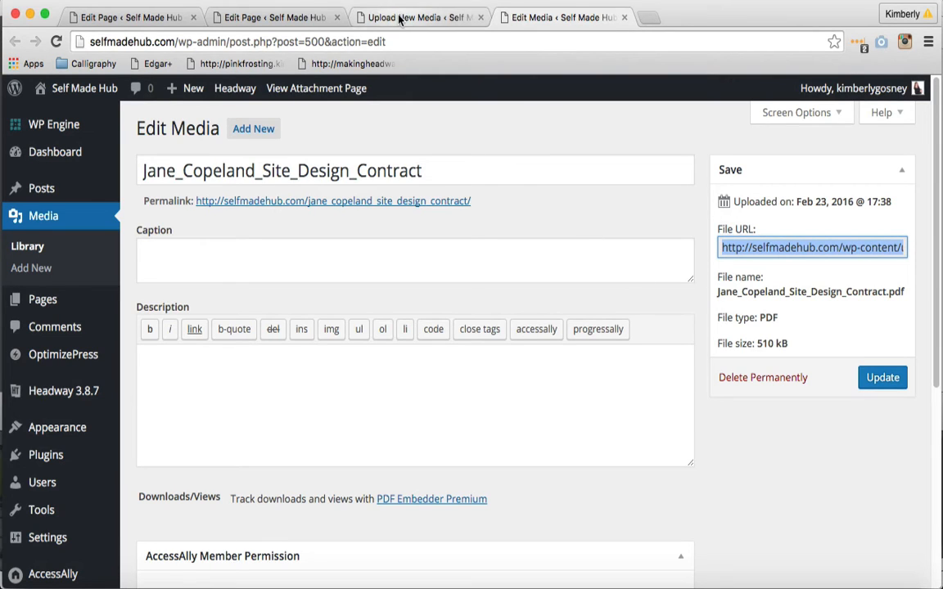
click(275, 17)
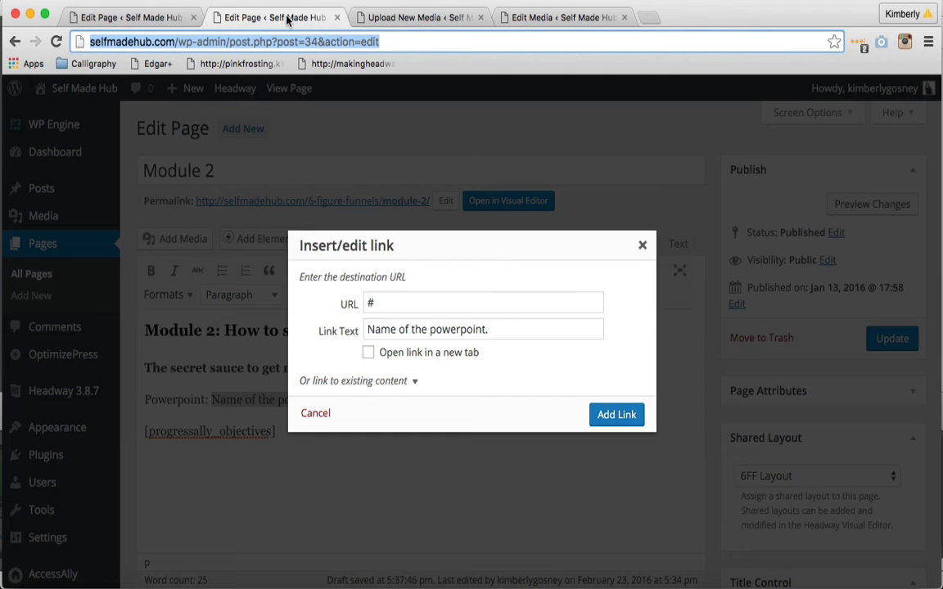
double_click(368, 301)
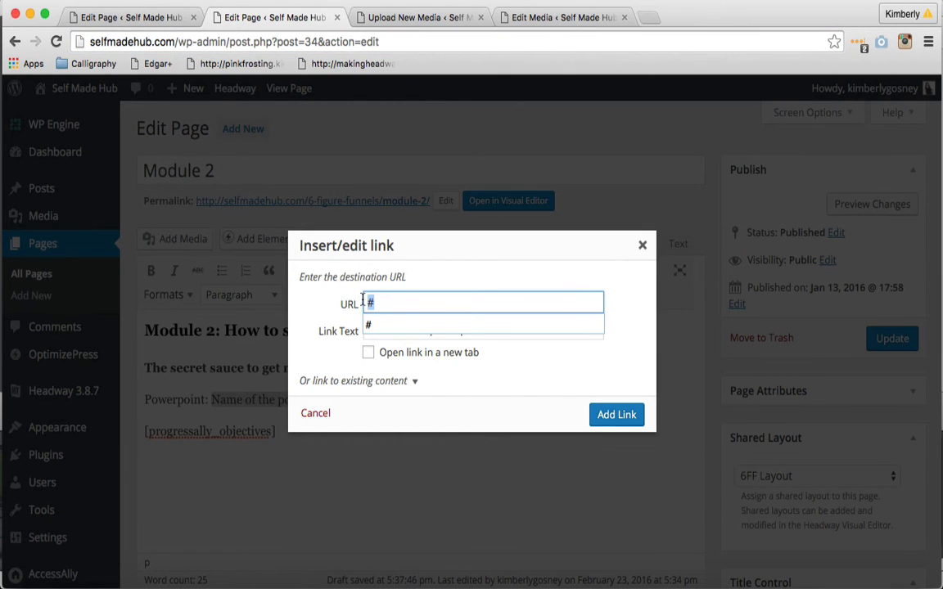
key(super+v)
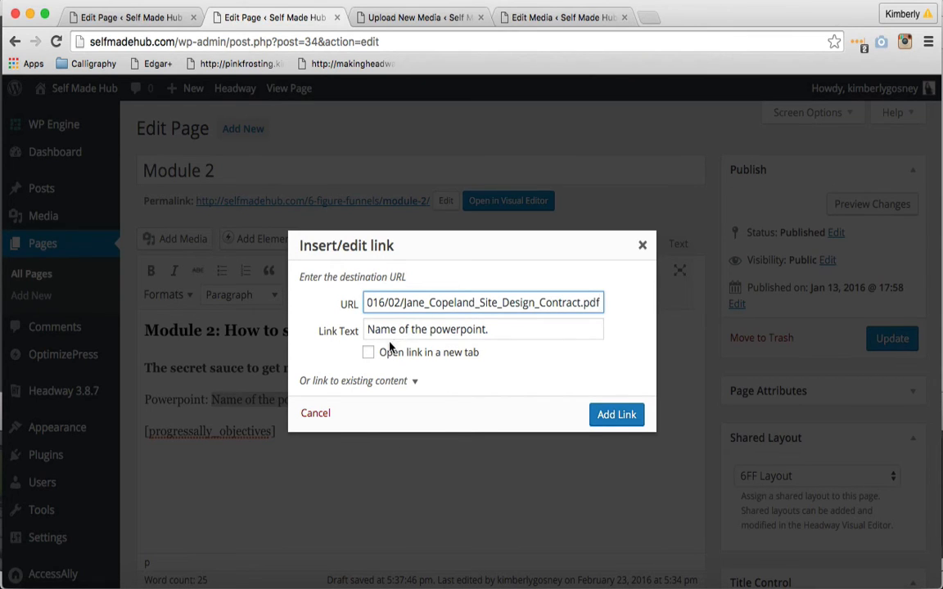
click(367, 354)
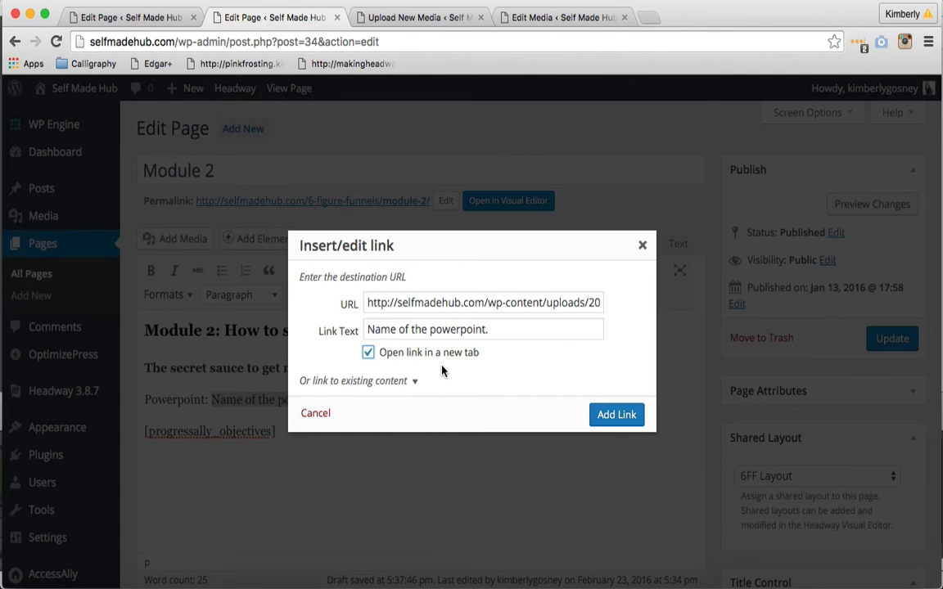
click(615, 415)
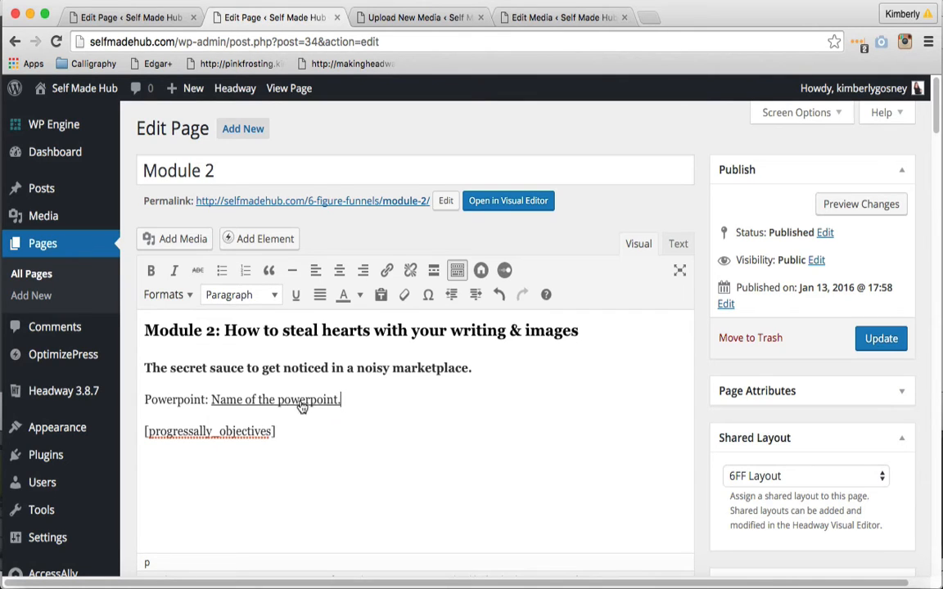
Set the text colour of the link "Name of the powerpoint." to f0d283, using the hex code copied from Illustrator's Color Picker
drag(339, 400, 210, 405)
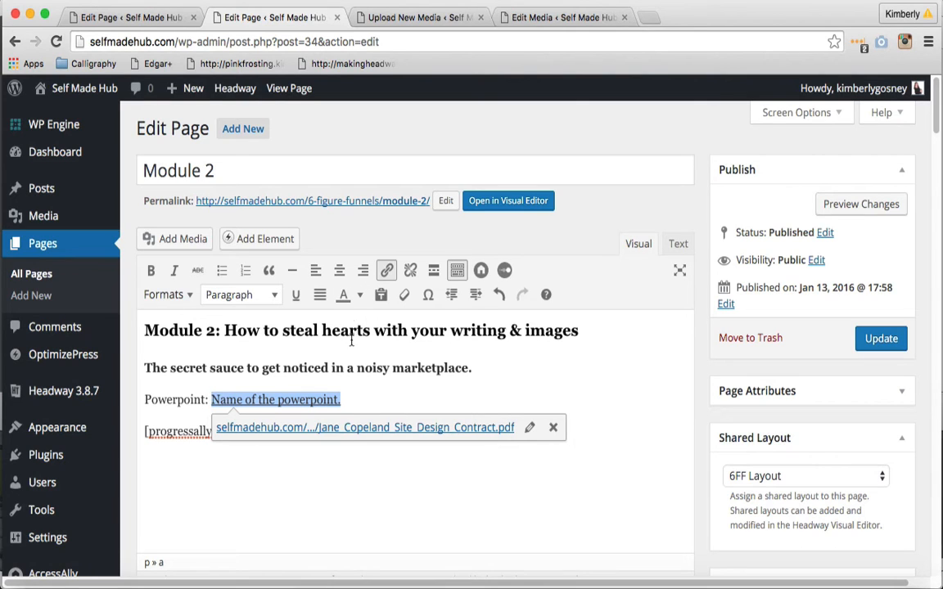
click(360, 297)
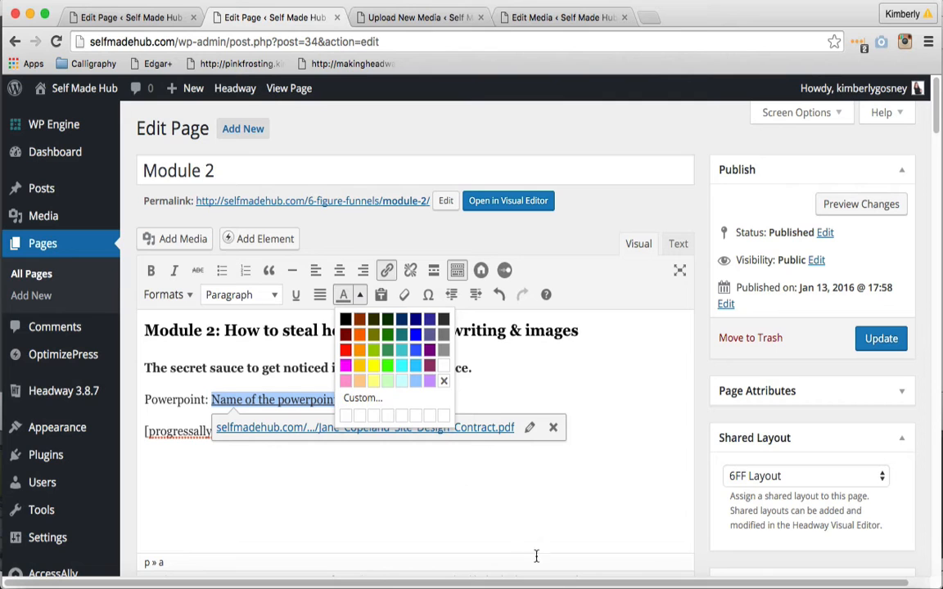
click(562, 581)
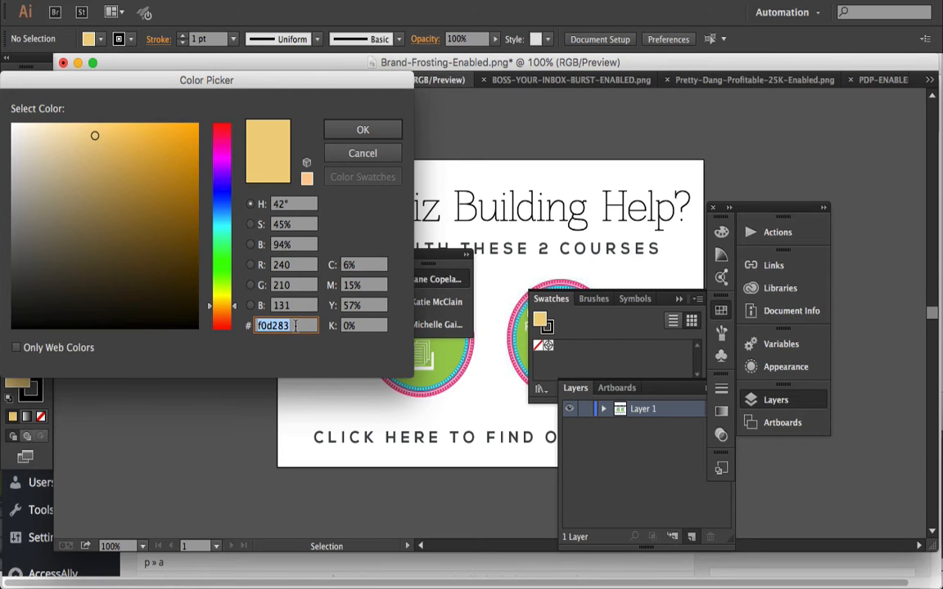
click(534, 581)
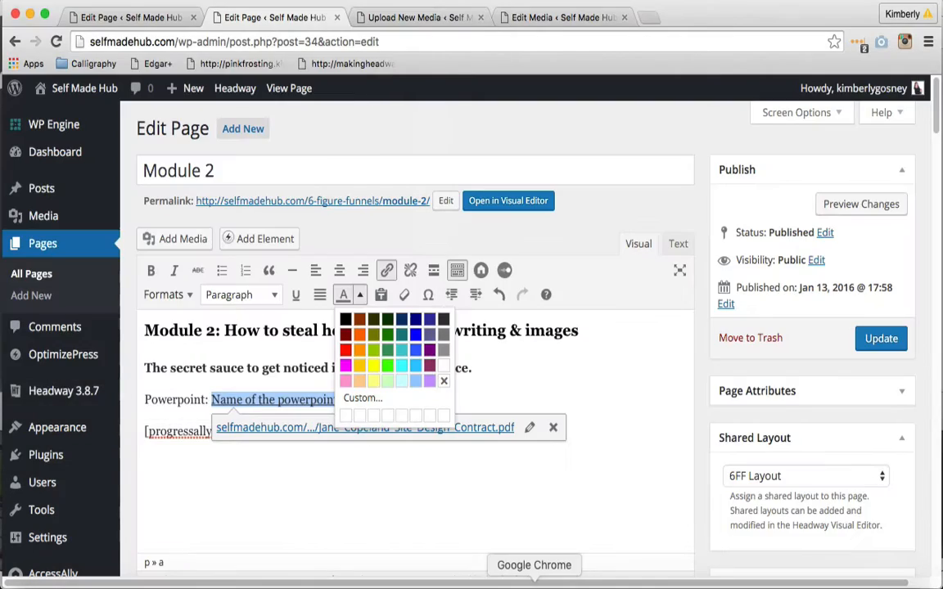
click(361, 399)
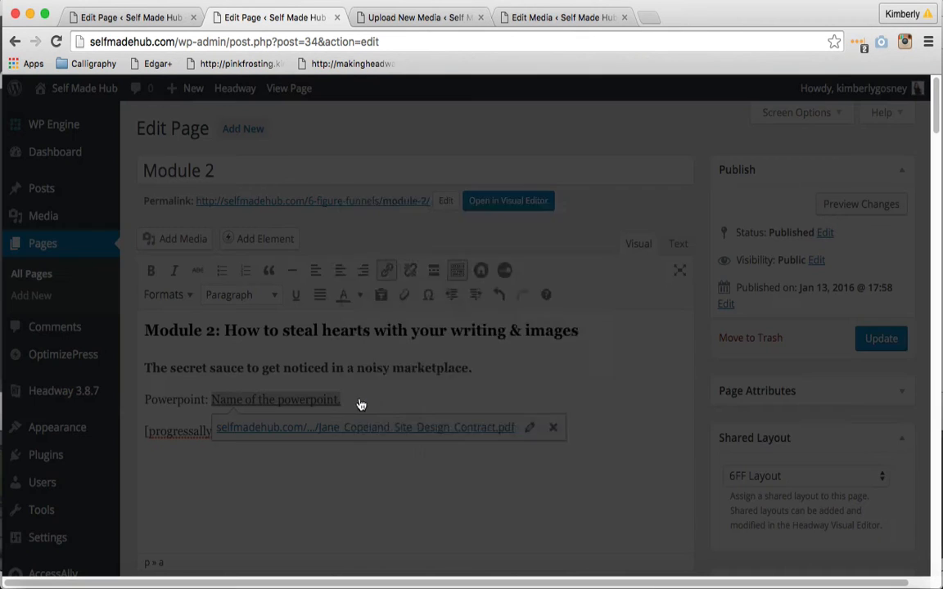
click(560, 346)
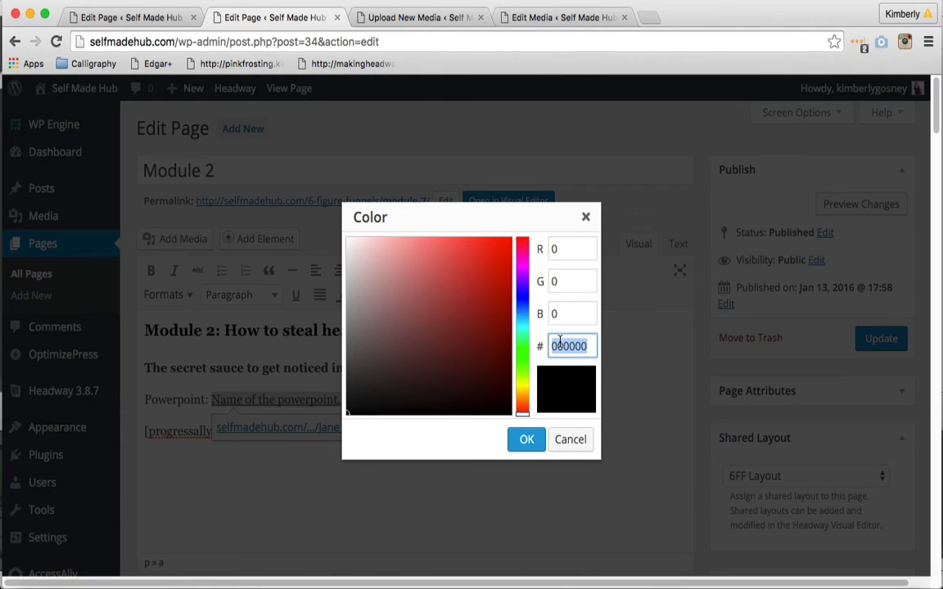
text(f0d283)
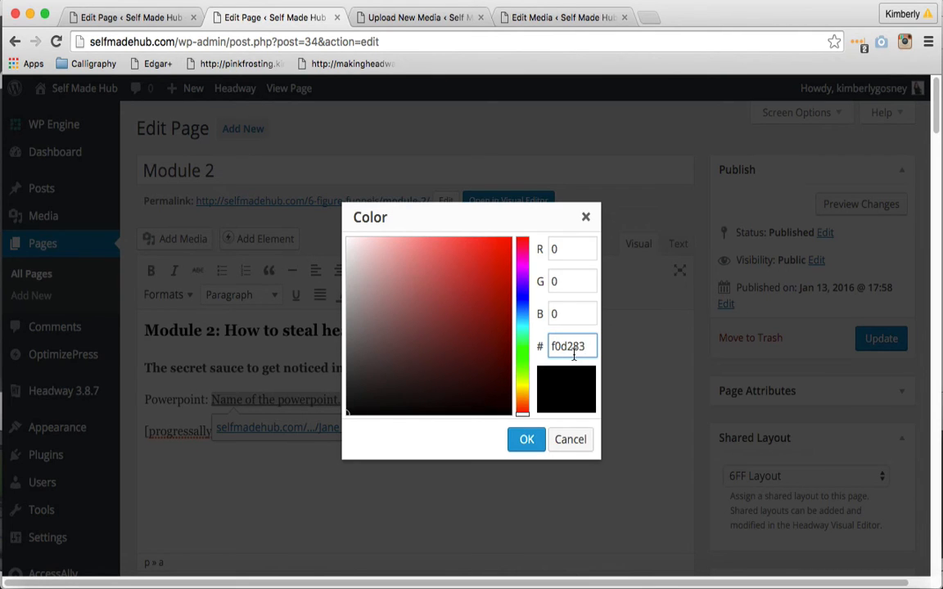
click(526, 440)
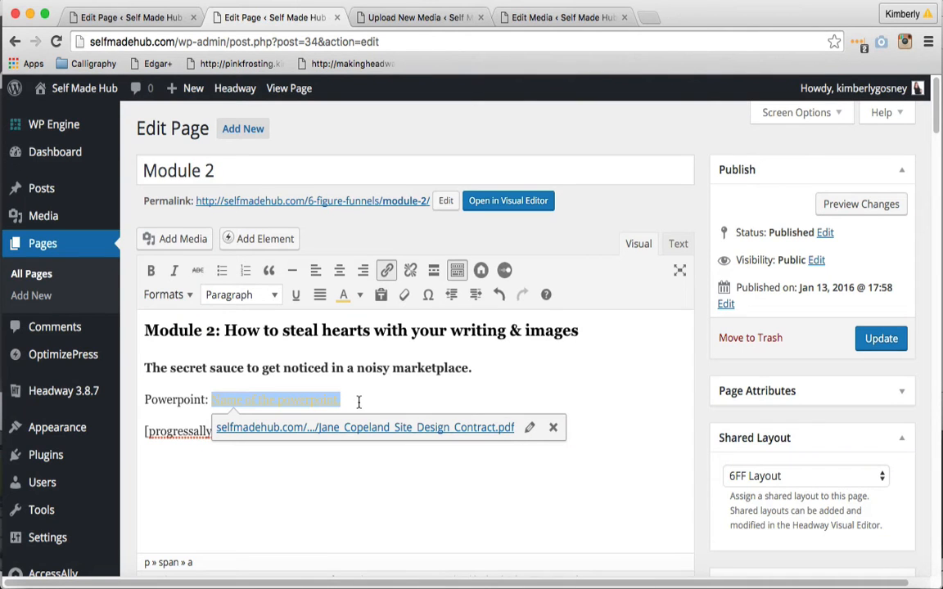
Make the link "Name of the powerpoint." bold and add an empty paragraph below it
click(151, 271)
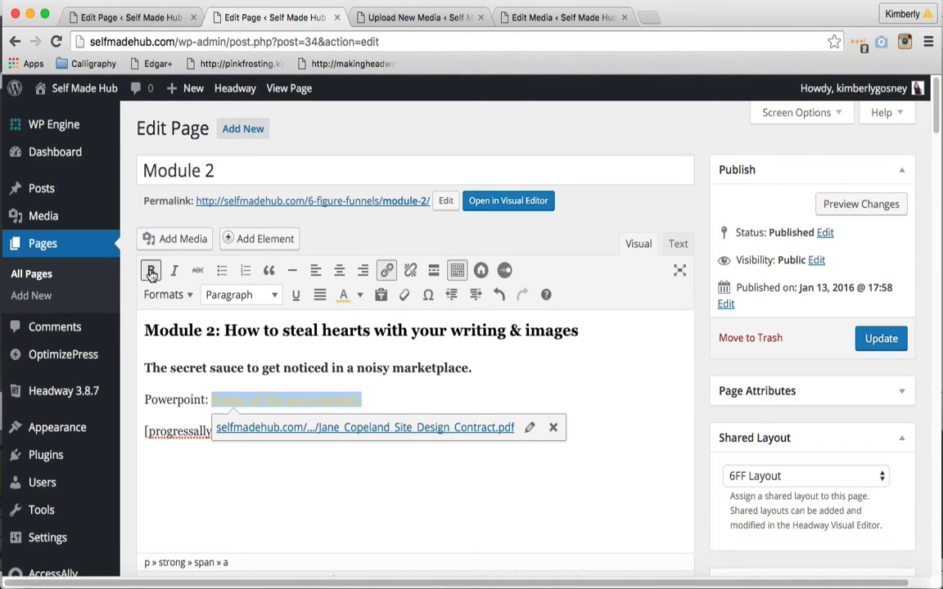
click(435, 397)
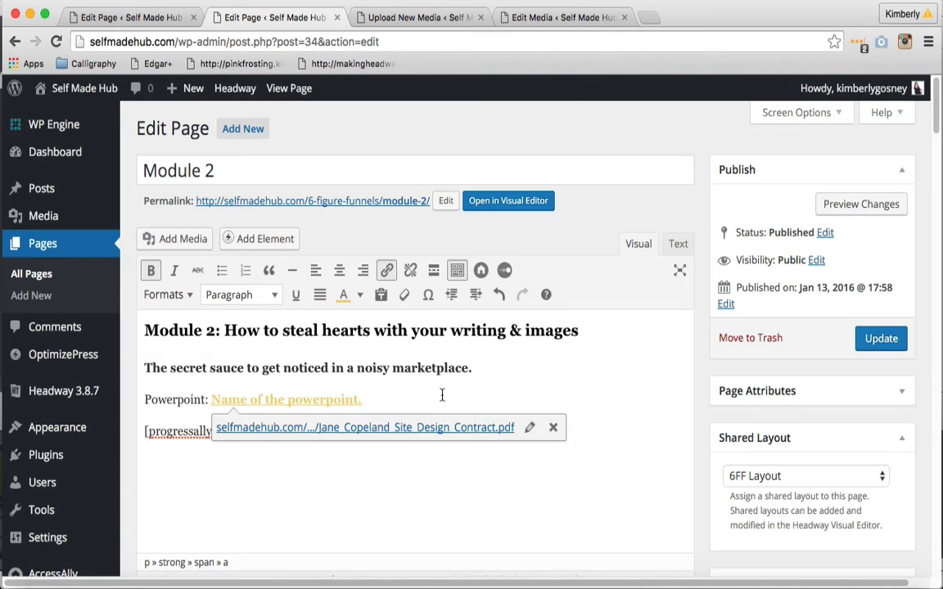
key(Return)
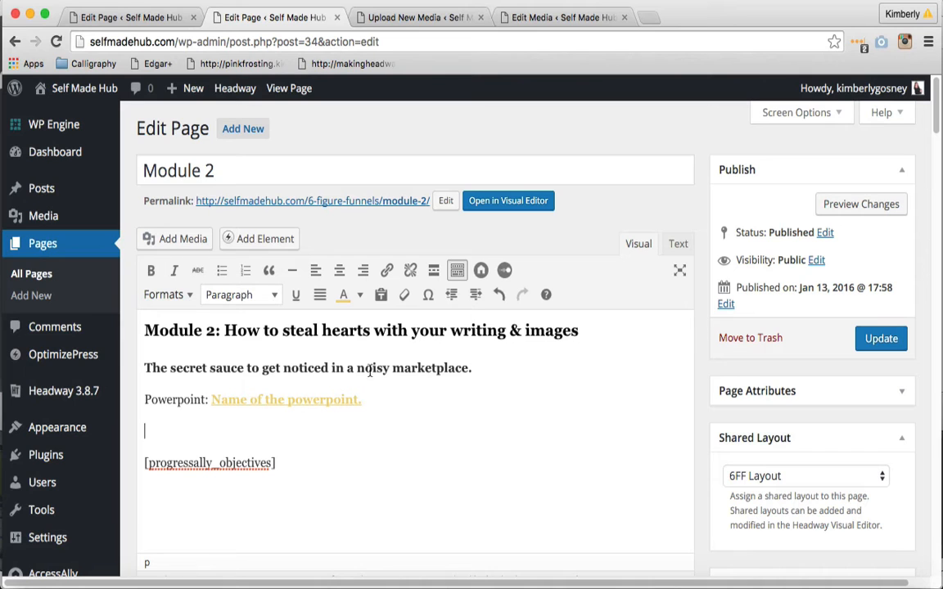
Copy the Wistia video embed code, script and div lines, from the HTML source of the M1 V2 Lead Magnet Funnel page
click(159, 22)
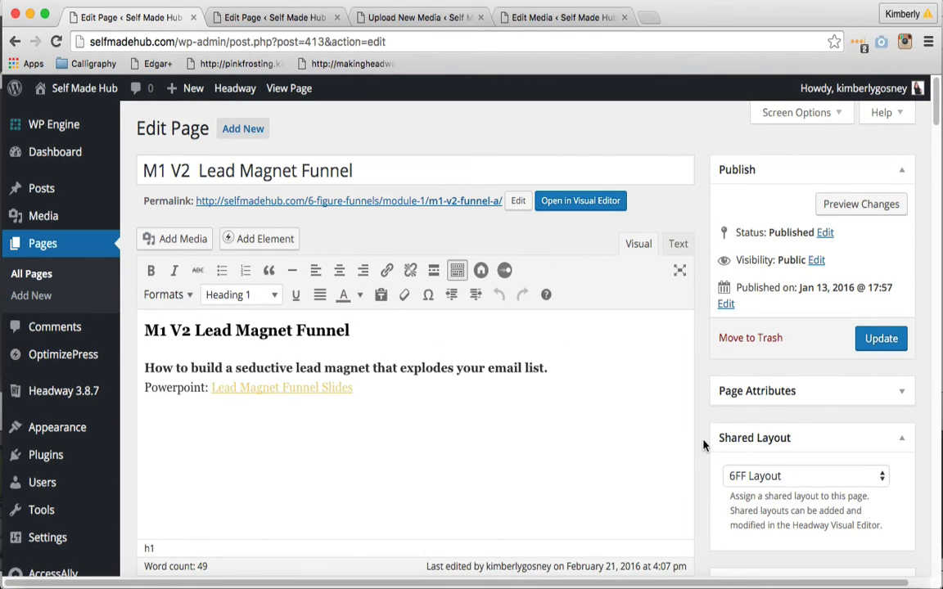
scroll(706, 446, down, 4)
scroll(483, 327, down, 3)
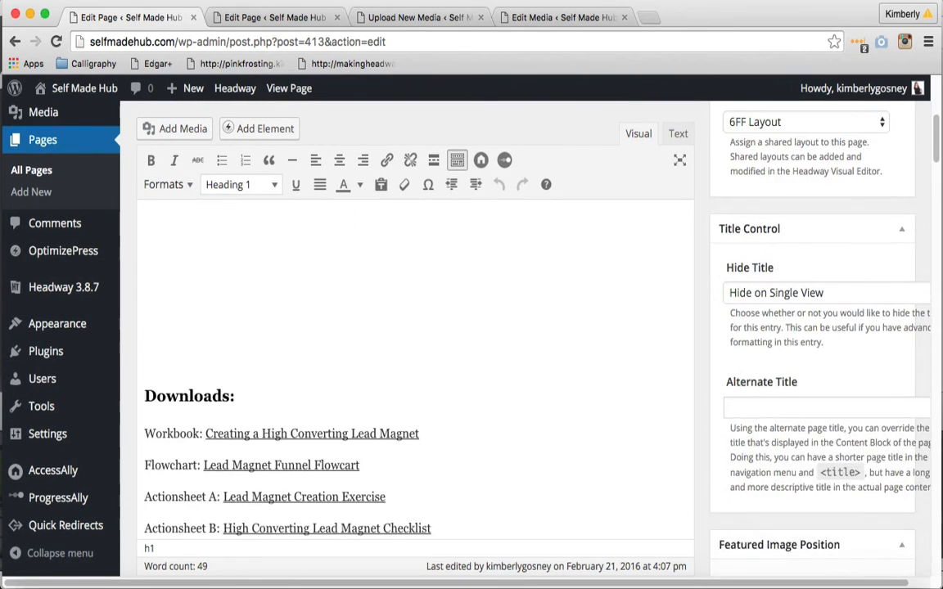
scroll(483, 328, up, 10)
scroll(473, 303, up, 1)
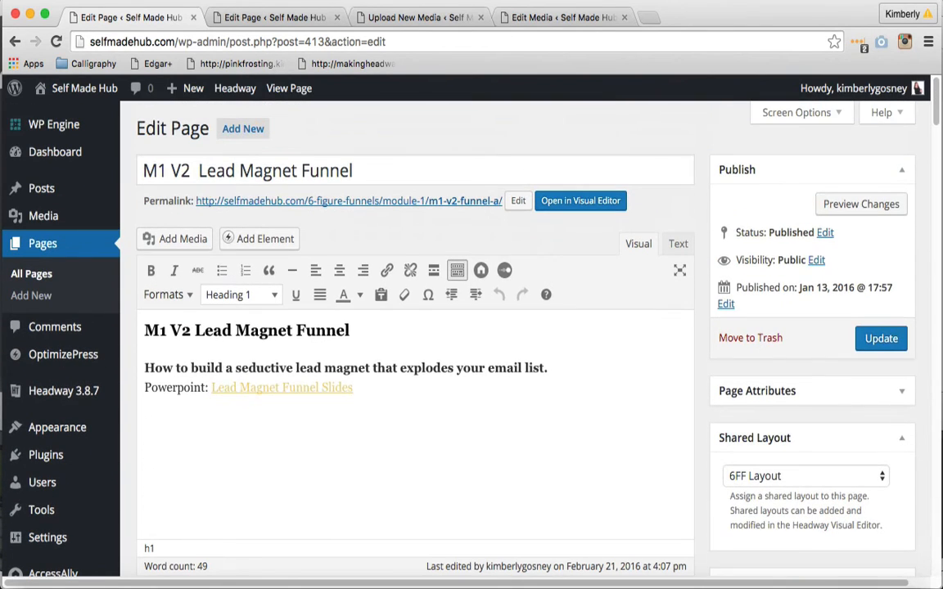
click(678, 246)
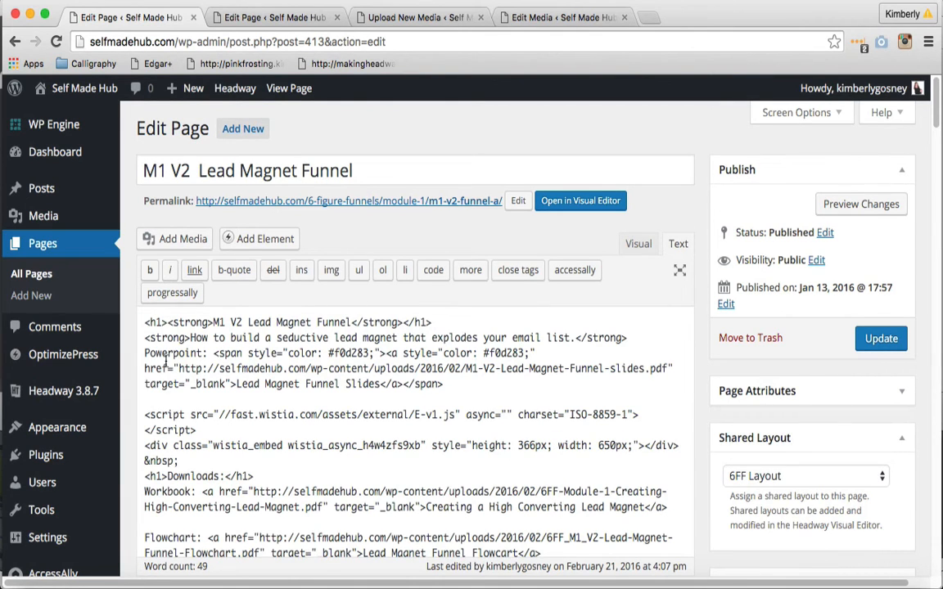
triple_click(144, 417)
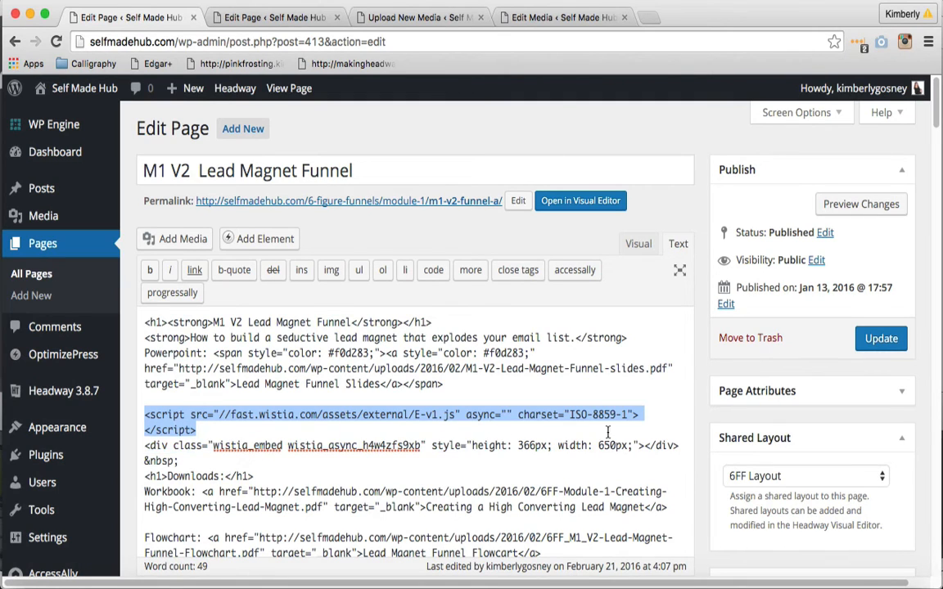
drag(607, 432, 693, 450)
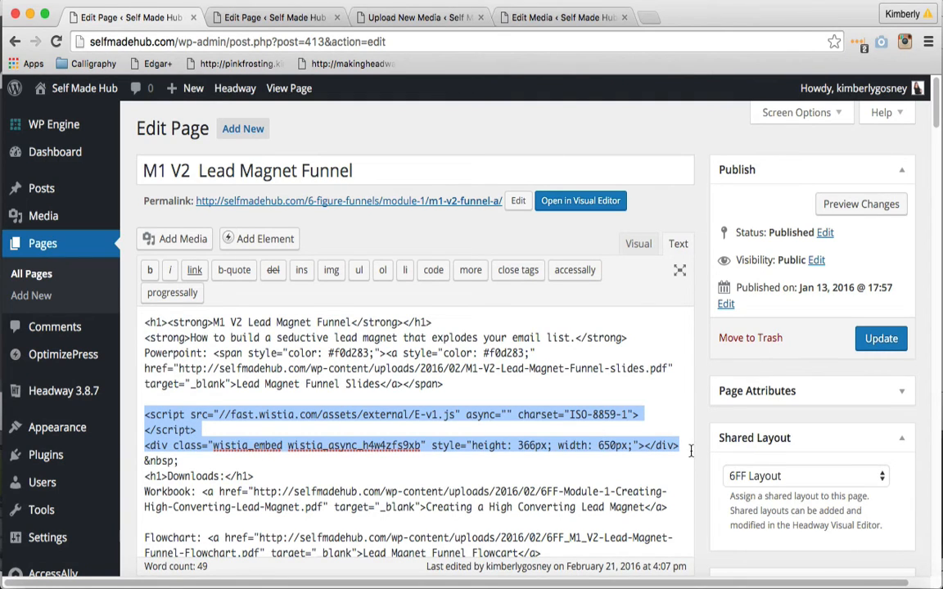
In the Module 2 page's HTML source, replace &nbsp; with the copied Wistia embed code and add a * on the line below
click(278, 17)
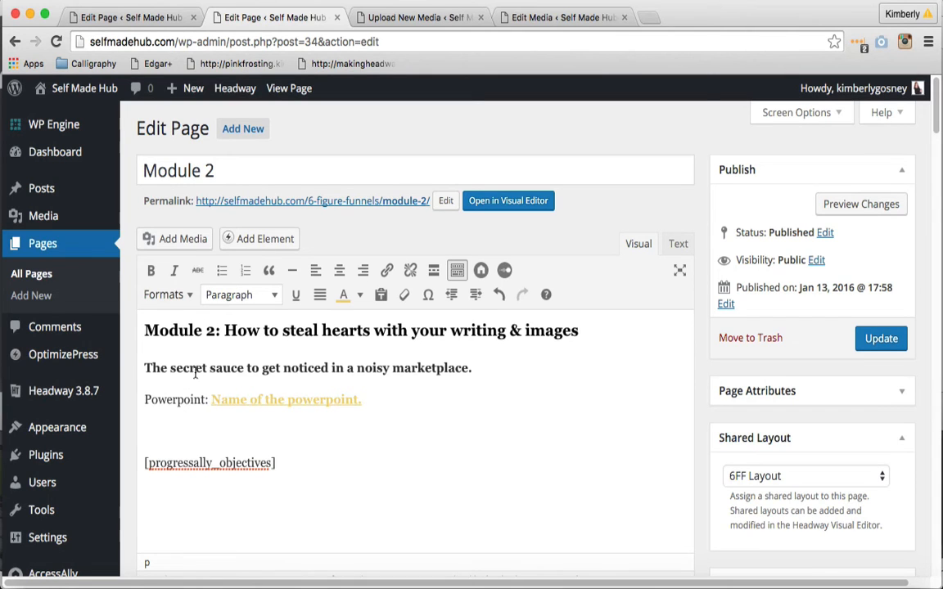
click(678, 245)
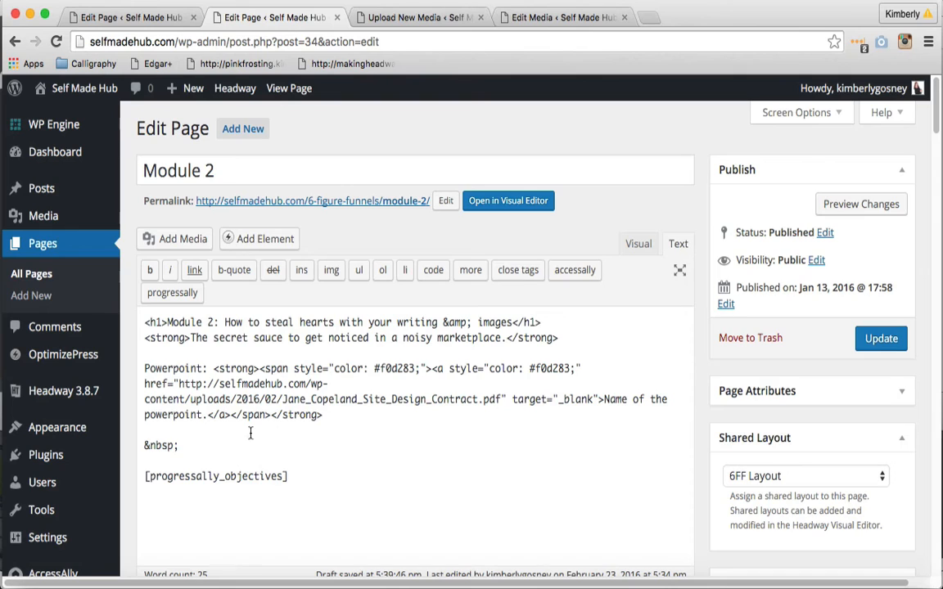
click(200, 444)
drag(199, 445, 146, 446)
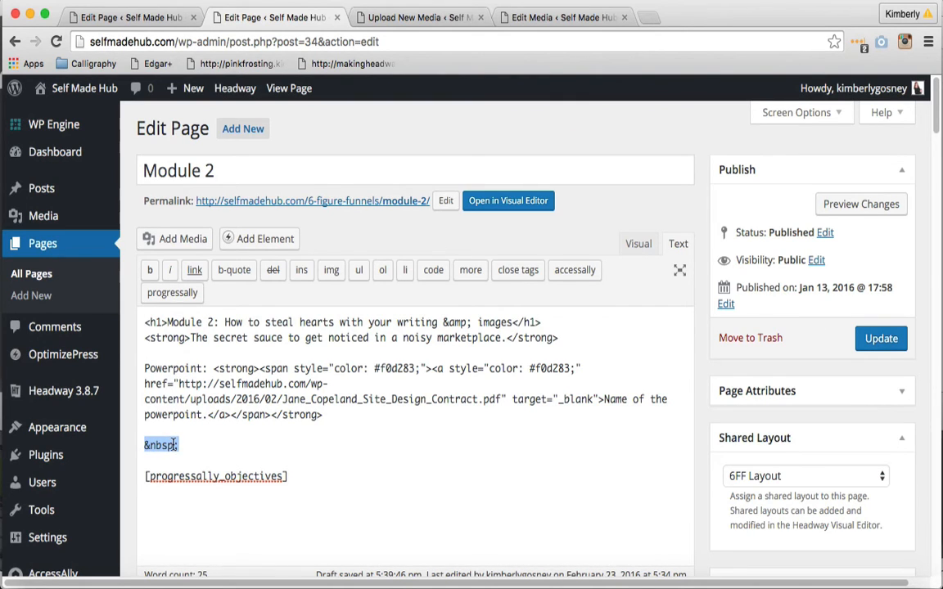
key(BackSpace)
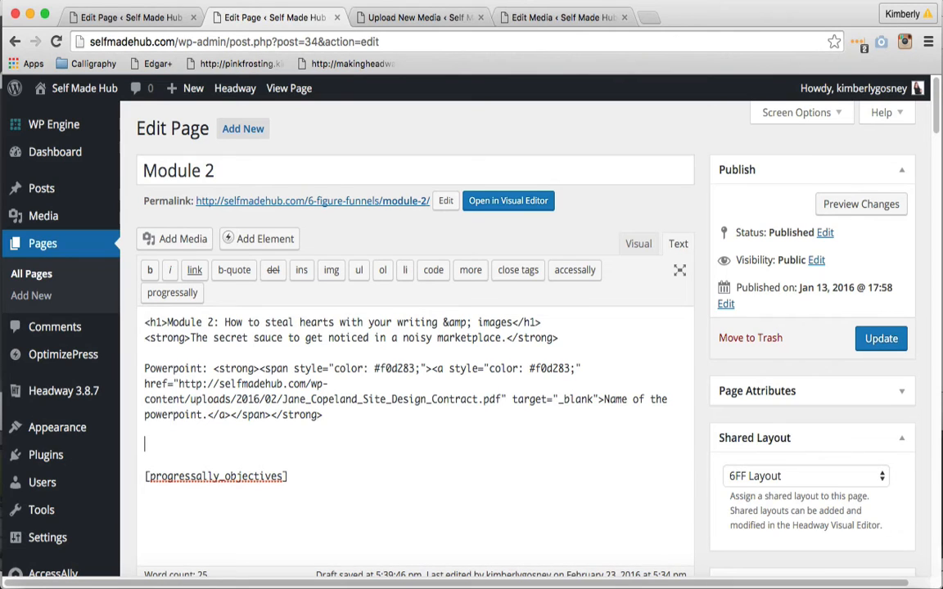
text(<script src="//fast.wistia.com/assets/external/E-v1.js" async="" charset="ISO-8859-1"></script> <div class="wistia_embed wistia_async_h4w4zfs9xb" style="height: 366px; width: 650px;"></div>)
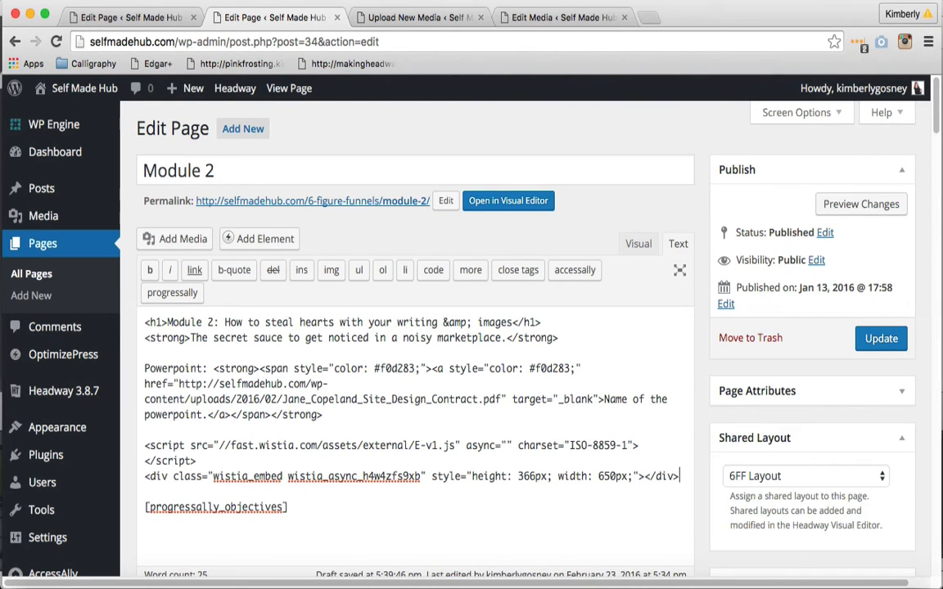
key(Return)
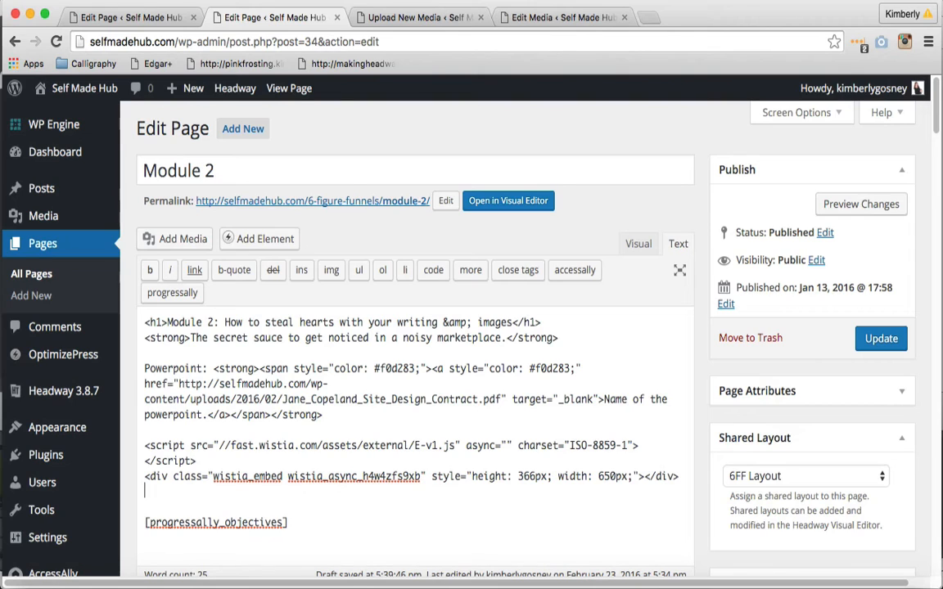
text(•)
key(BackSpace)
Update the Module 2 page and view the published page down to the embedded video
click(866, 345)
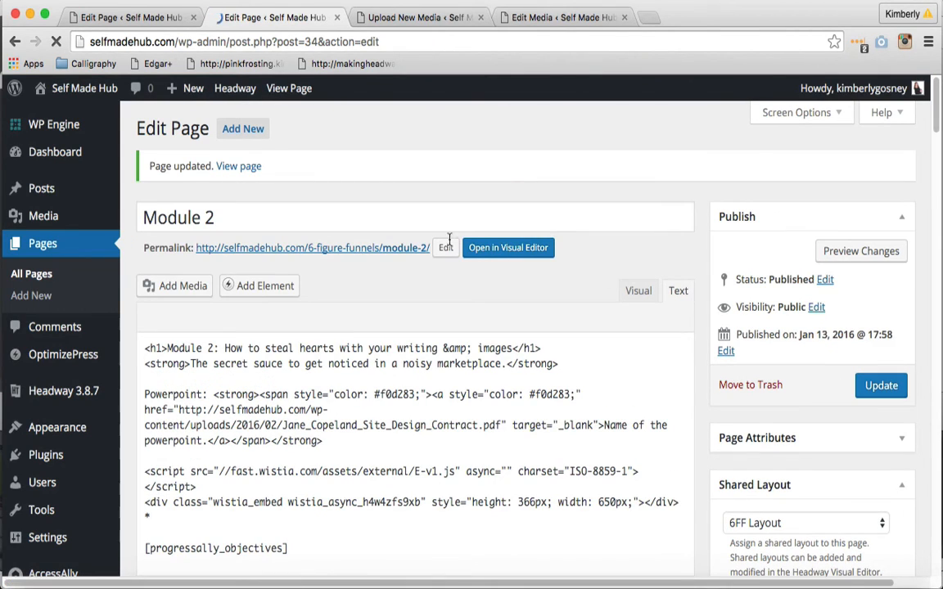
click(240, 167)
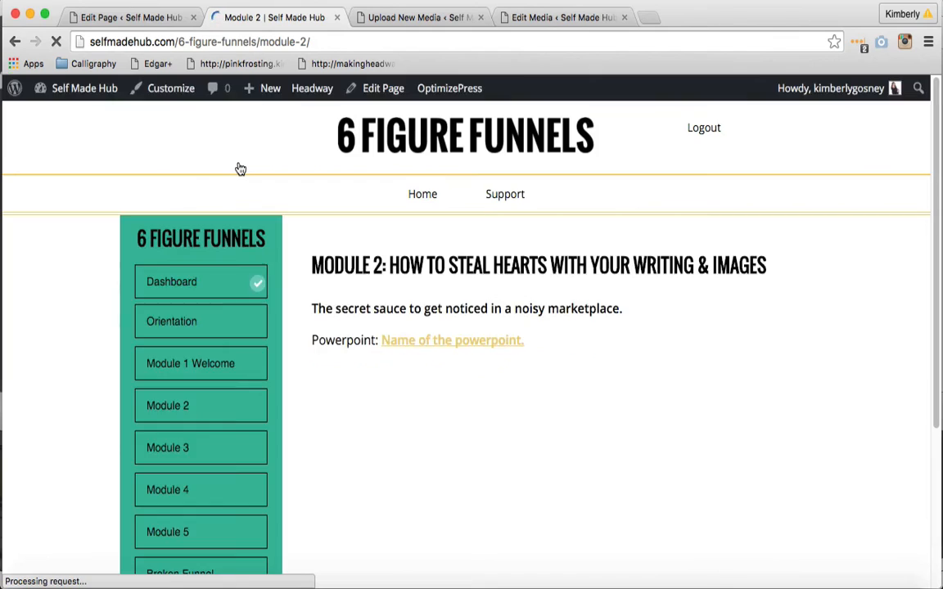
scroll(276, 203, down, 5)
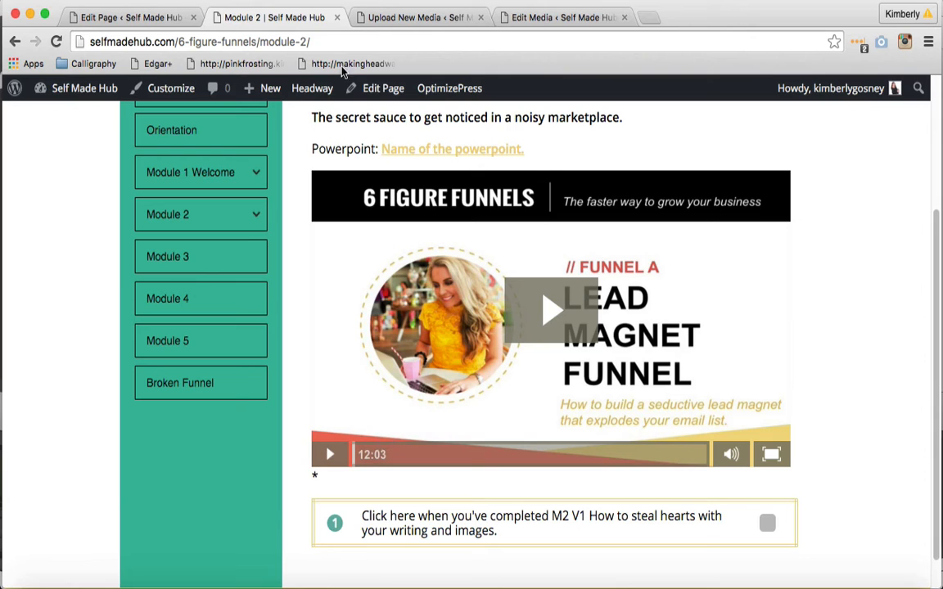
Reopen the Module 2 page for visual editing and replace the asterisk below the video with the text "Downloads"
click(372, 90)
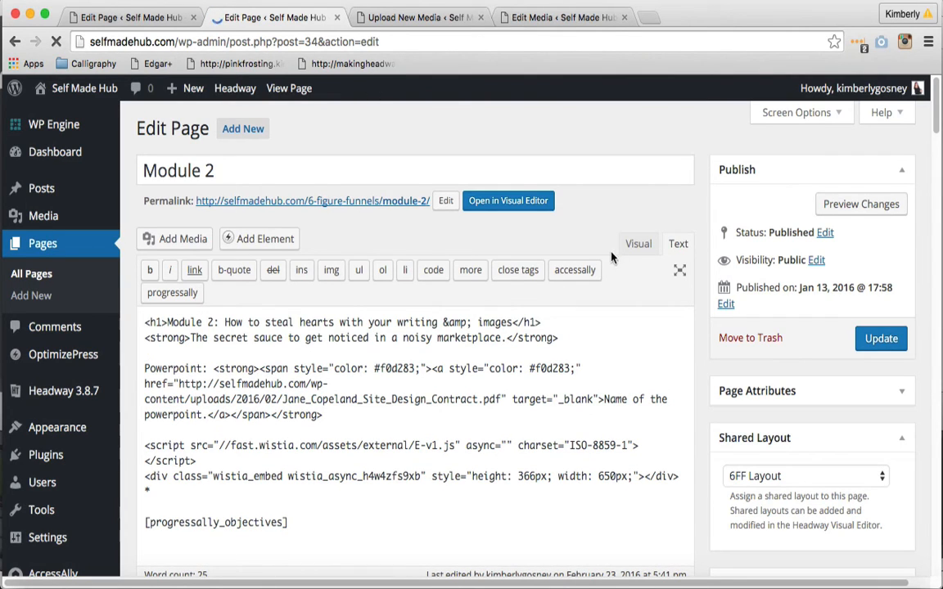
click(630, 250)
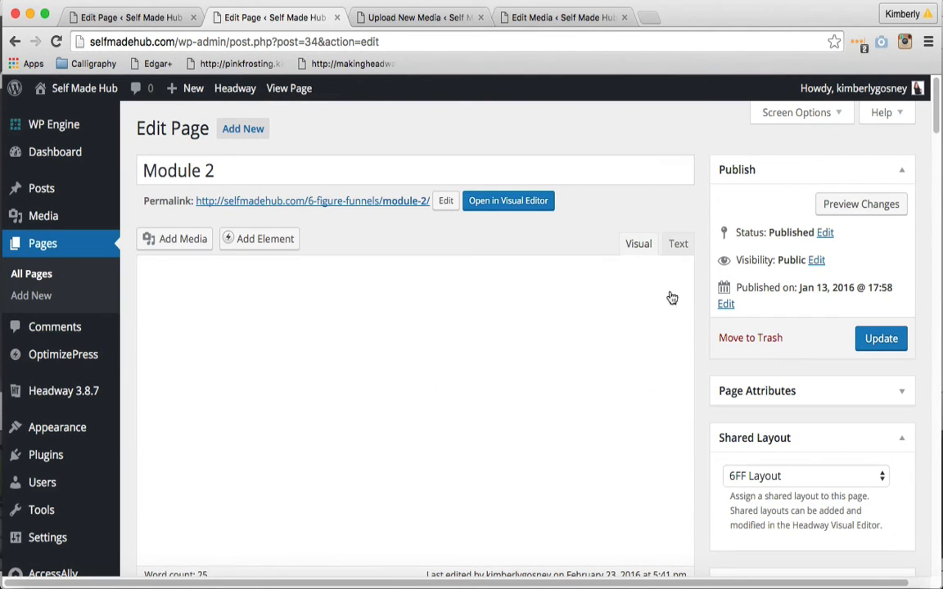
scroll(703, 340, down, 5)
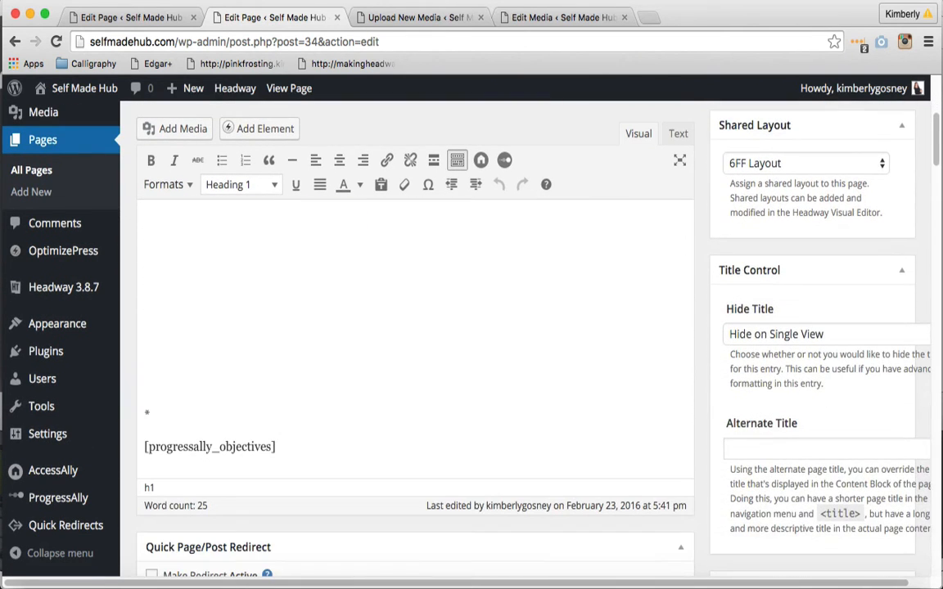
click(162, 413)
key(BackSpace)
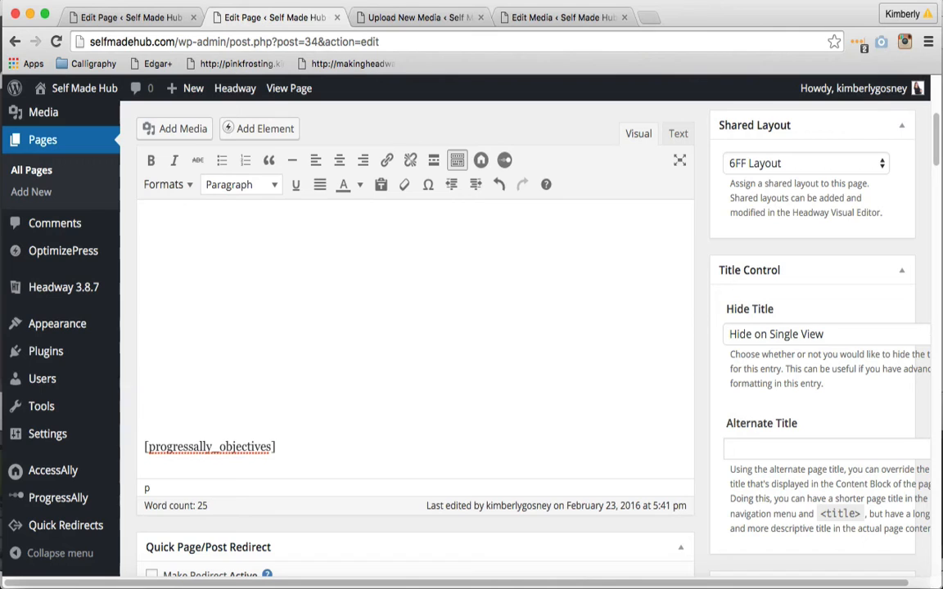
text(Downloads)
Format "Downloads" as Heading 1 and start a new paragraph below it
drag(219, 413, 141, 411)
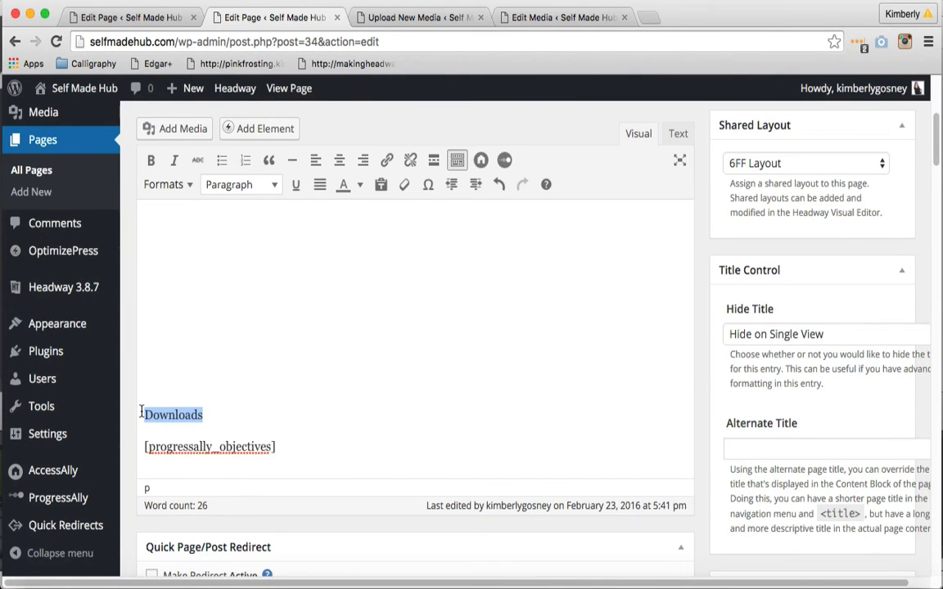
click(270, 185)
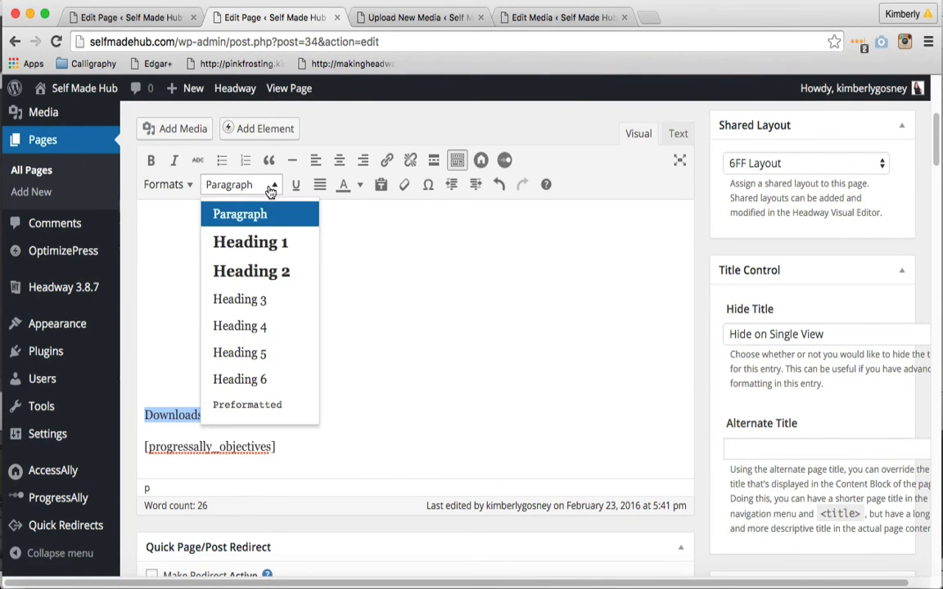
click(257, 248)
click(239, 416)
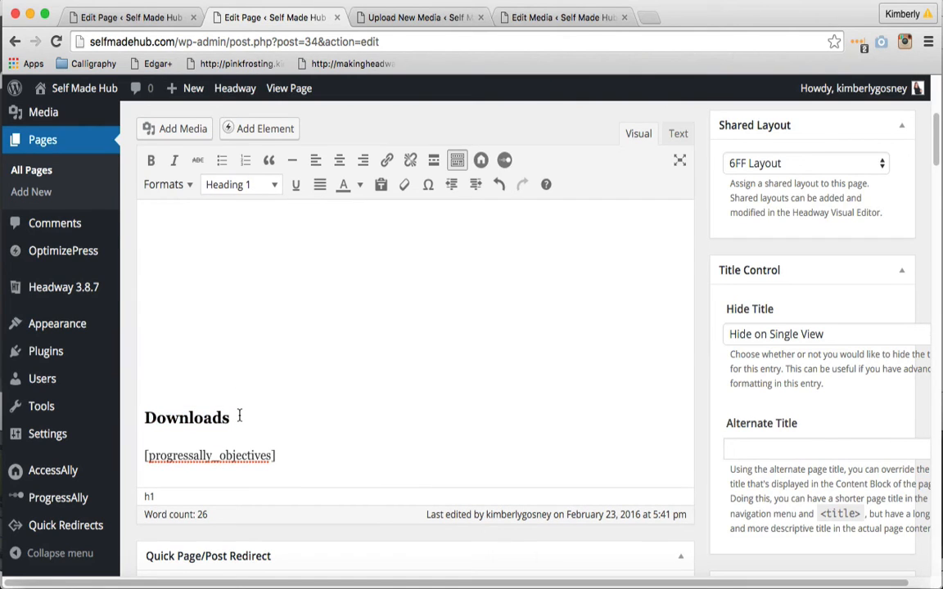
key(Return)
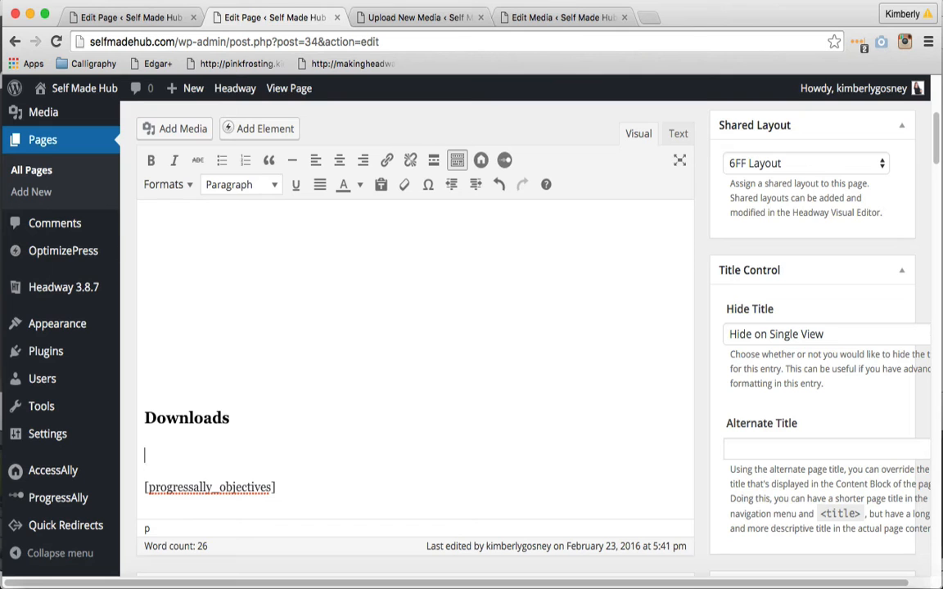
Check the Downloads list on the M1 V2 Lead Magnet Funnel page and add "Worksheets: Name of Worksheet" under Downloads on the Module 2 page
click(90, 17)
click(637, 243)
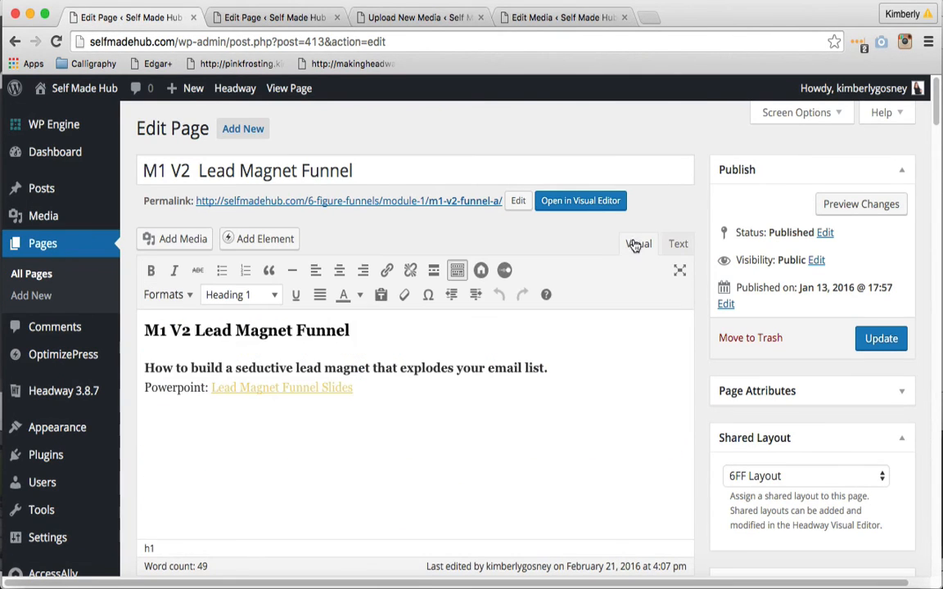
scroll(632, 314, down, 1)
scroll(631, 314, down, 10)
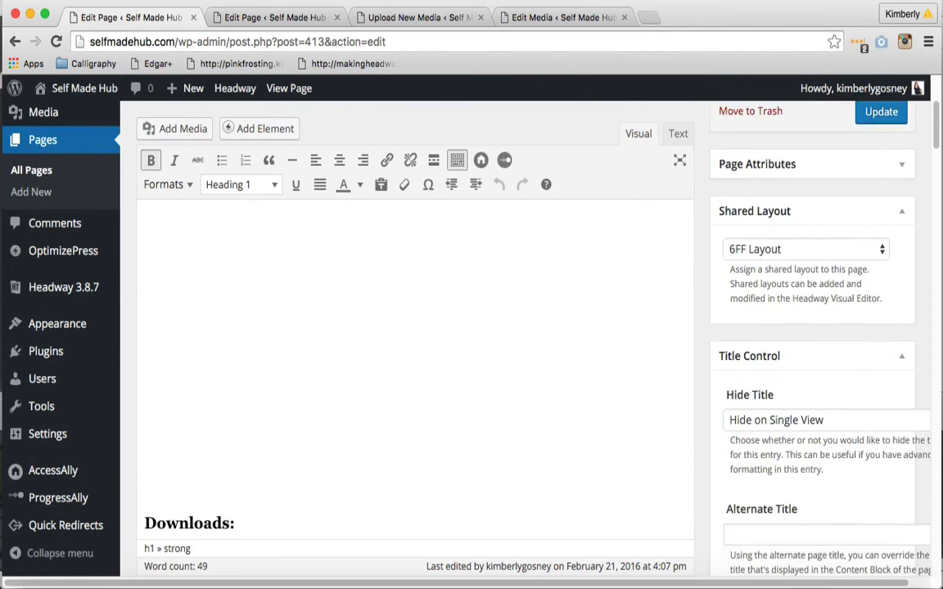
scroll(632, 314, down, 2)
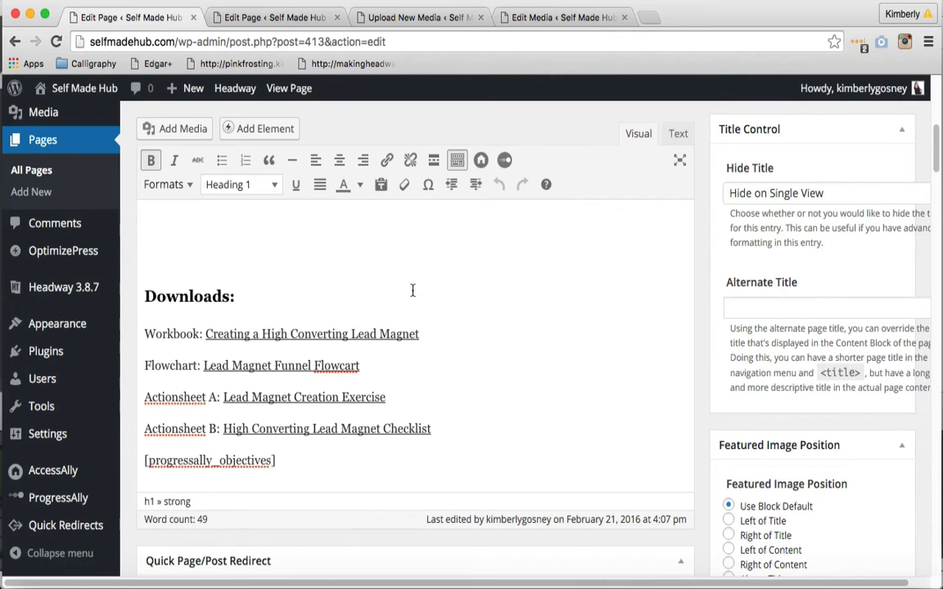
click(275, 18)
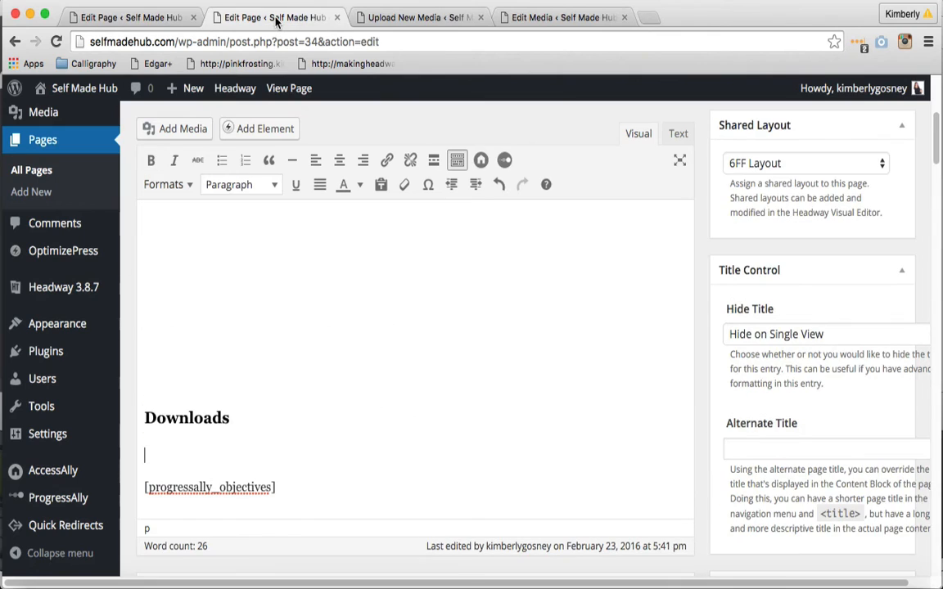
text(Worksheets: na)
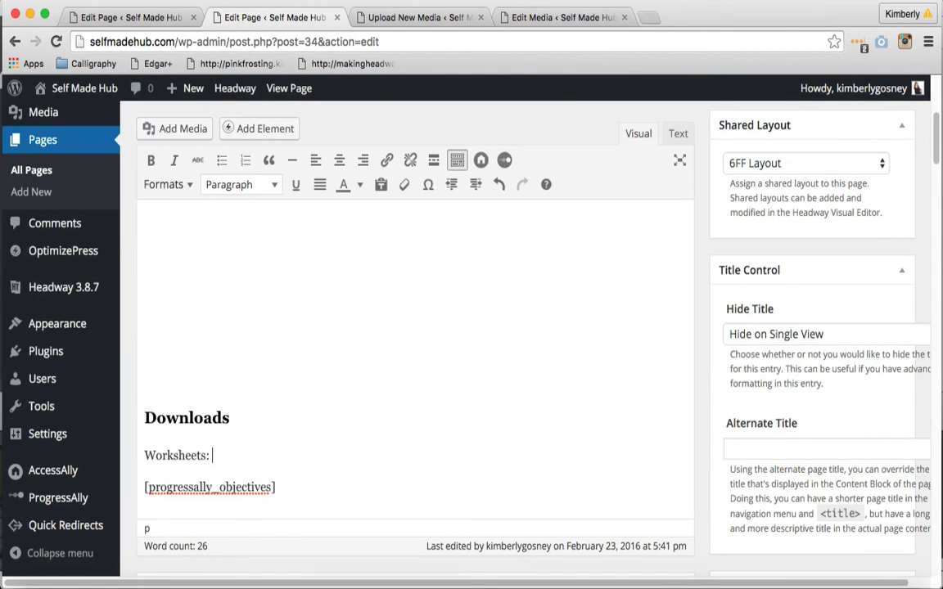
key(BackSpace)
key(BackSpace)
text(Name of )
text(Work)
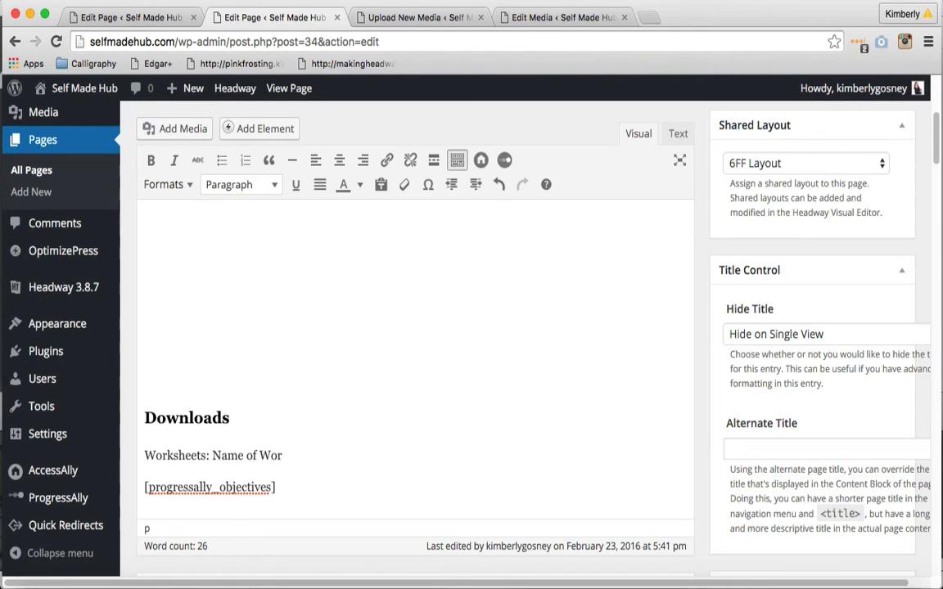
text(sheet)
key(Return)
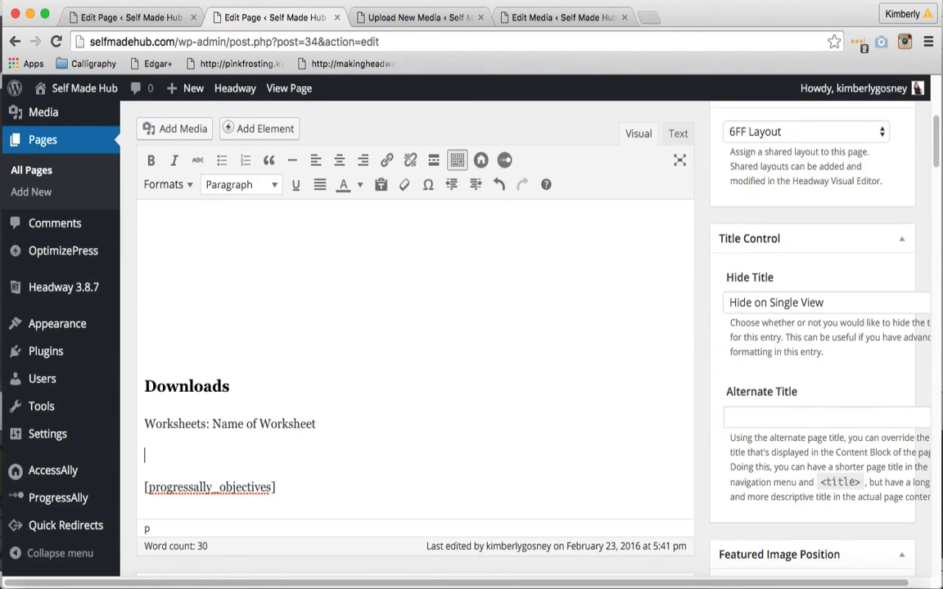
Add the line "Actionsheet A: Name Goes Here" below the Worksheets line and start a new paragraph
text(Actionsheets: Na,)
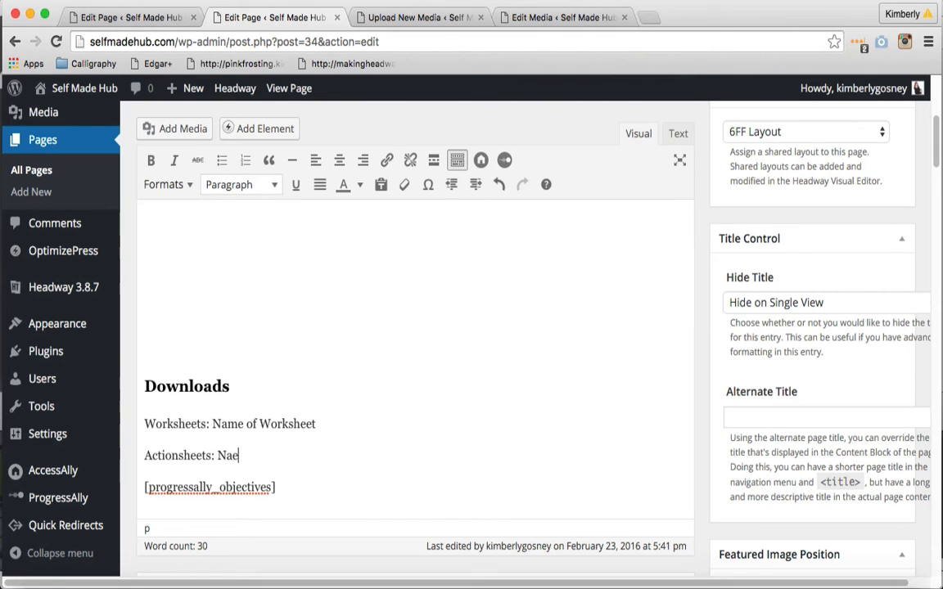
key(BackSpace)
key(BackSpace)
key(BackSpace)
key(BackSpace)
key(BackSpace)
key(BackSpace)
text(A:)
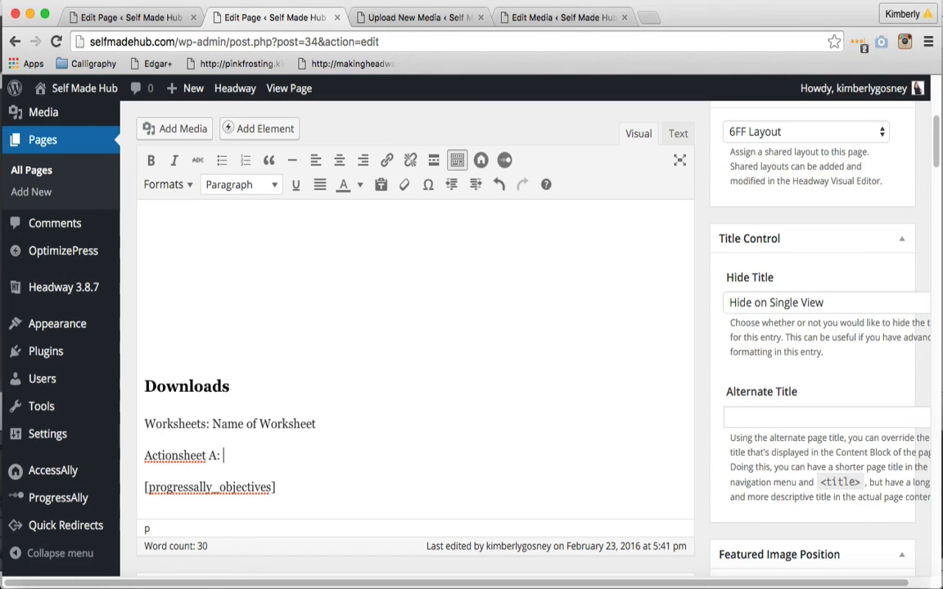
text( Name Gor)
key(BackSpace)
text(es)
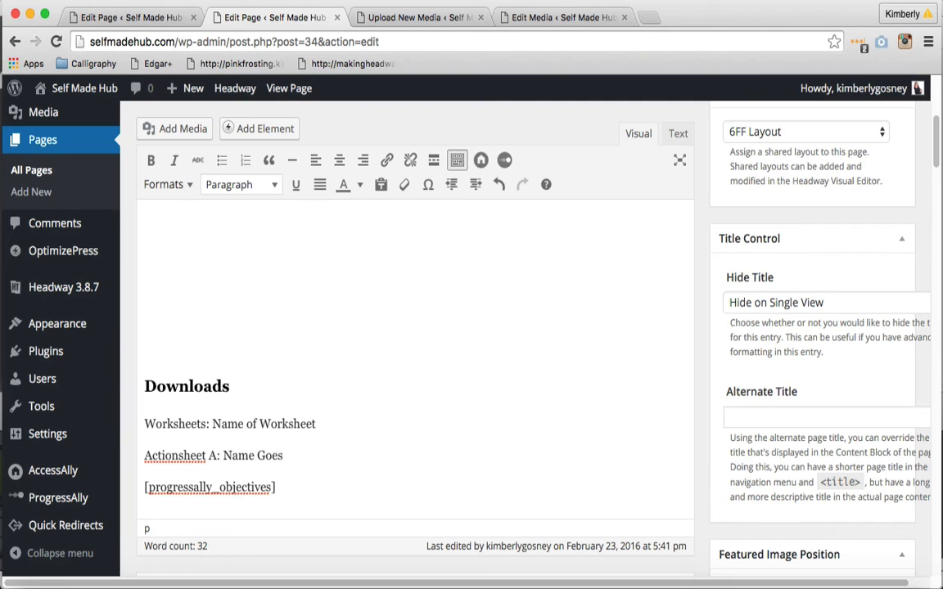
text( Here)
key(Return)
Enter "Actionsheet B: Name Goes Here" as the last item of the Downloads list
text(A)
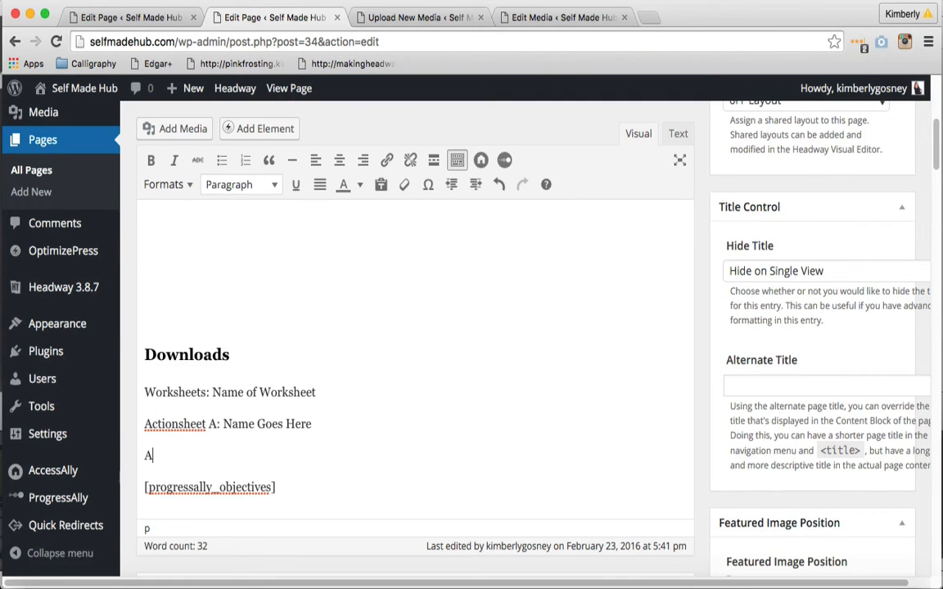
text(ctionsheet B: )
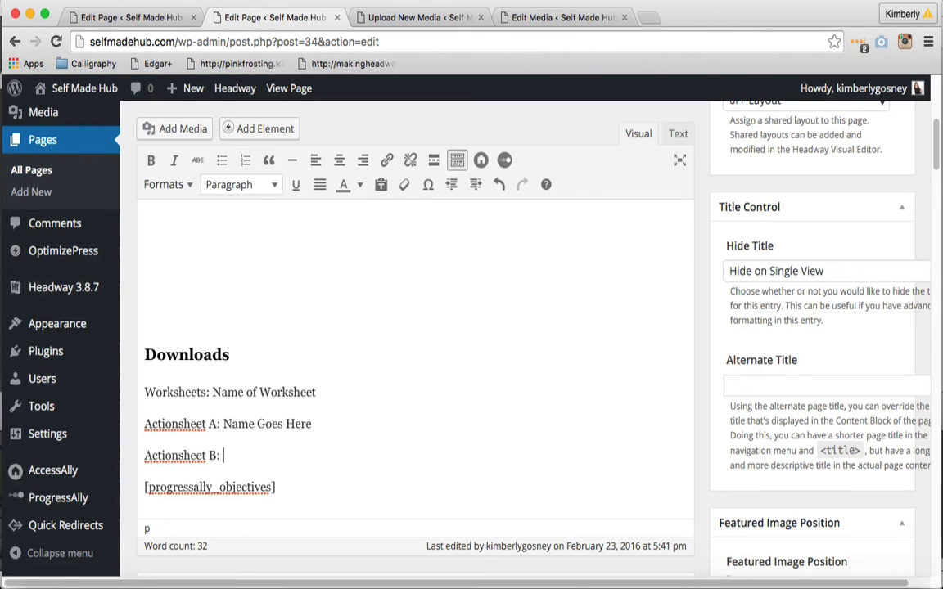
text(Name Goes Here)
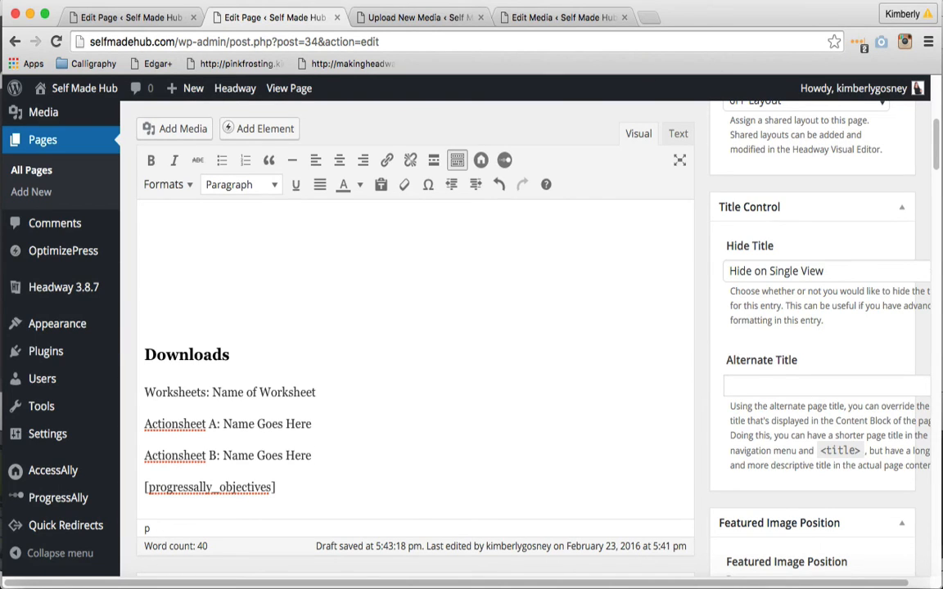
Open the uploaded site design contract PDF for editing in the media uploader and copy its file URL
click(400, 15)
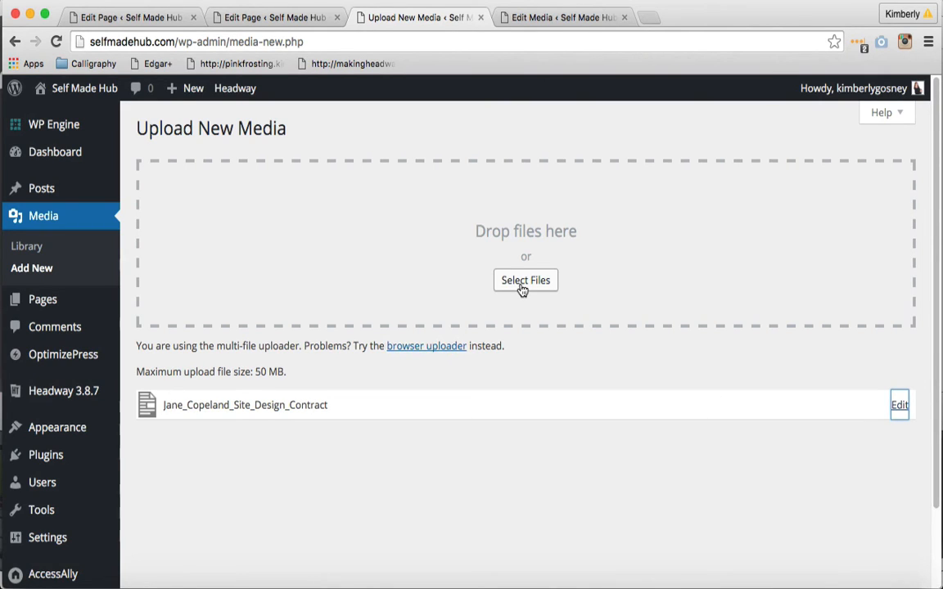
click(899, 415)
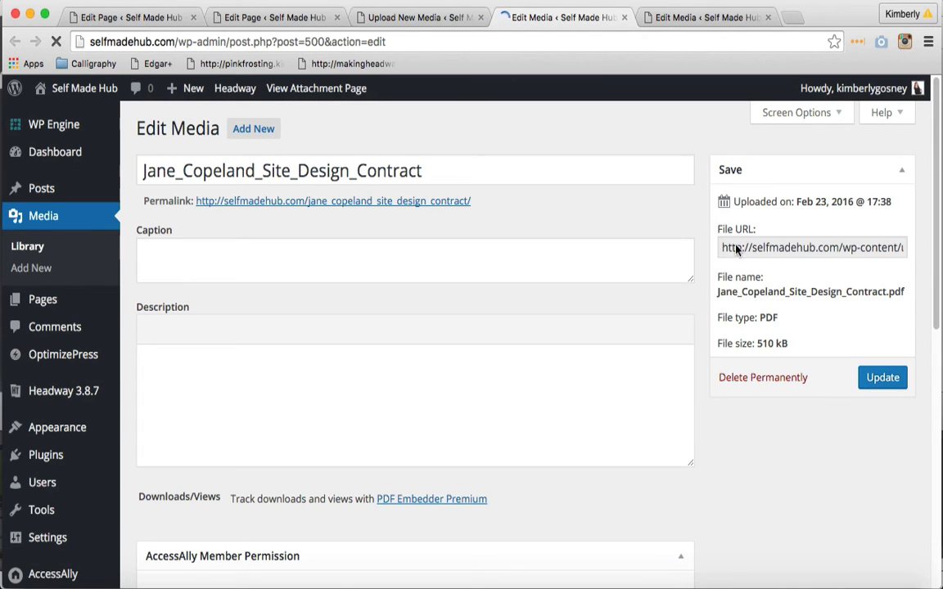
click(729, 248)
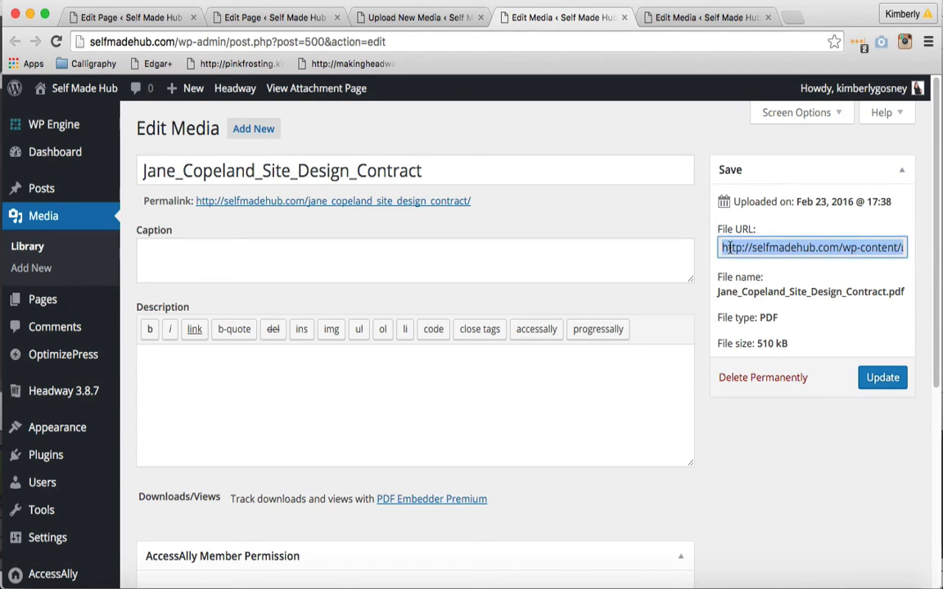
On the Module 2 page, link "Name of Worksheet" to the copied PDF URL, opening in a new tab
click(283, 18)
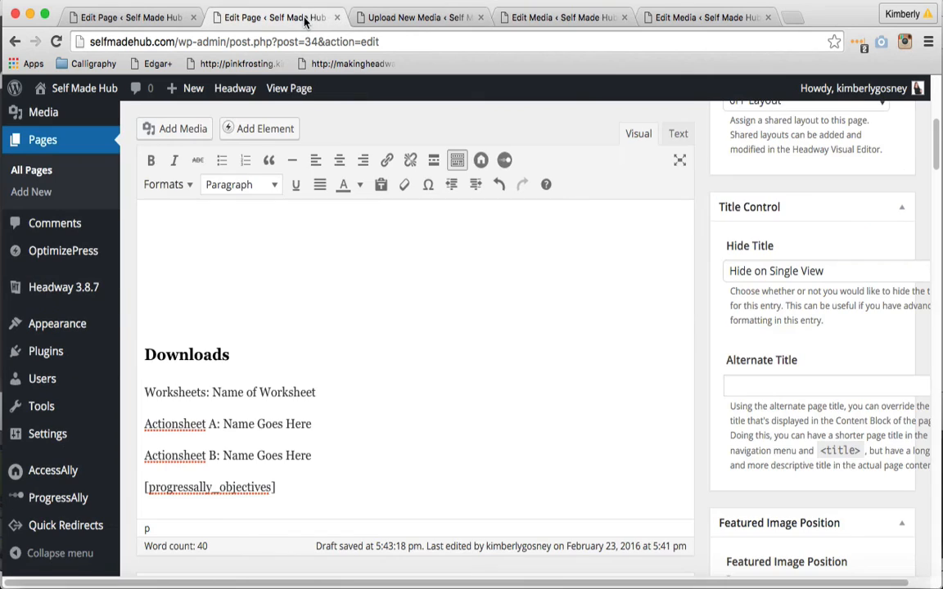
drag(312, 424, 223, 424)
drag(315, 392, 213, 392)
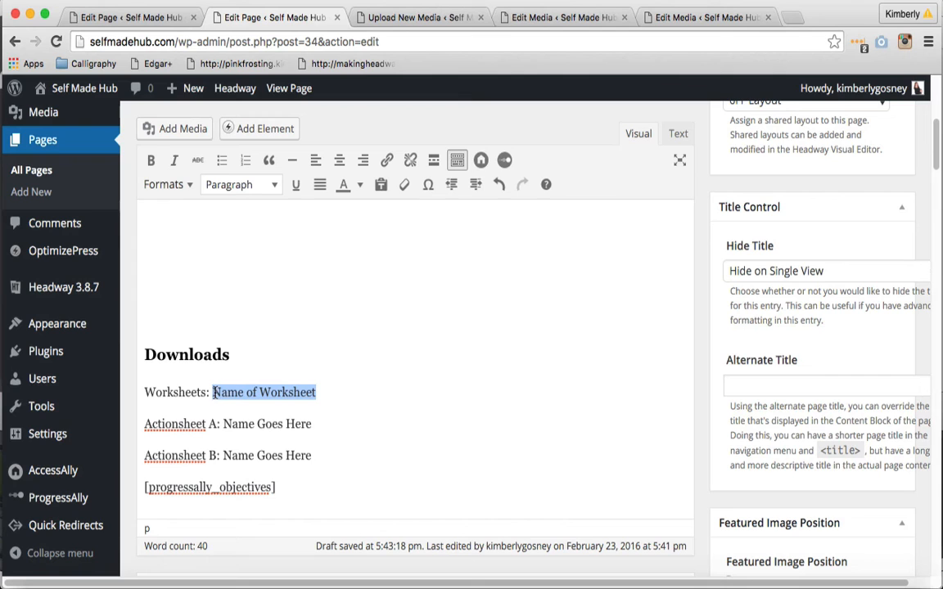
click(388, 160)
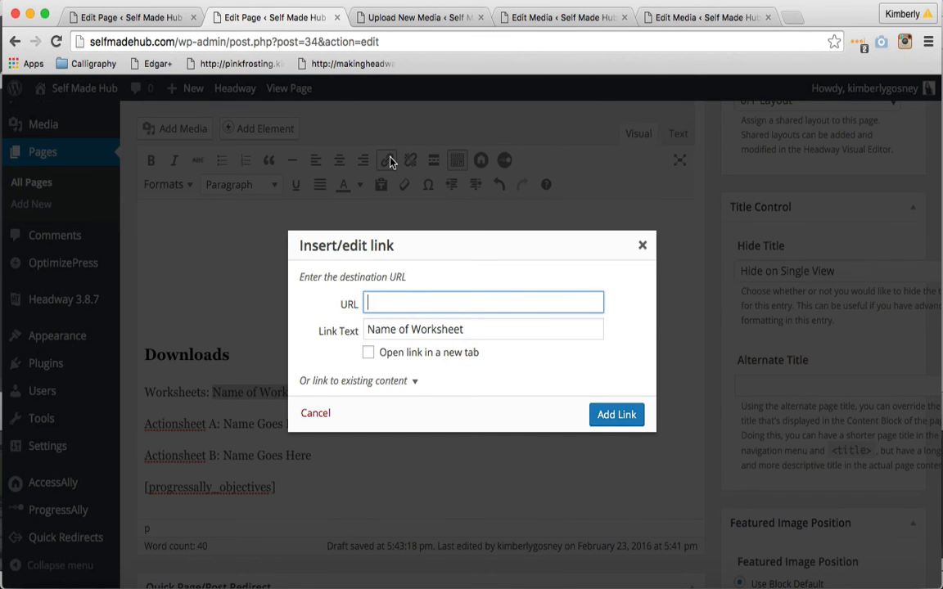
click(369, 353)
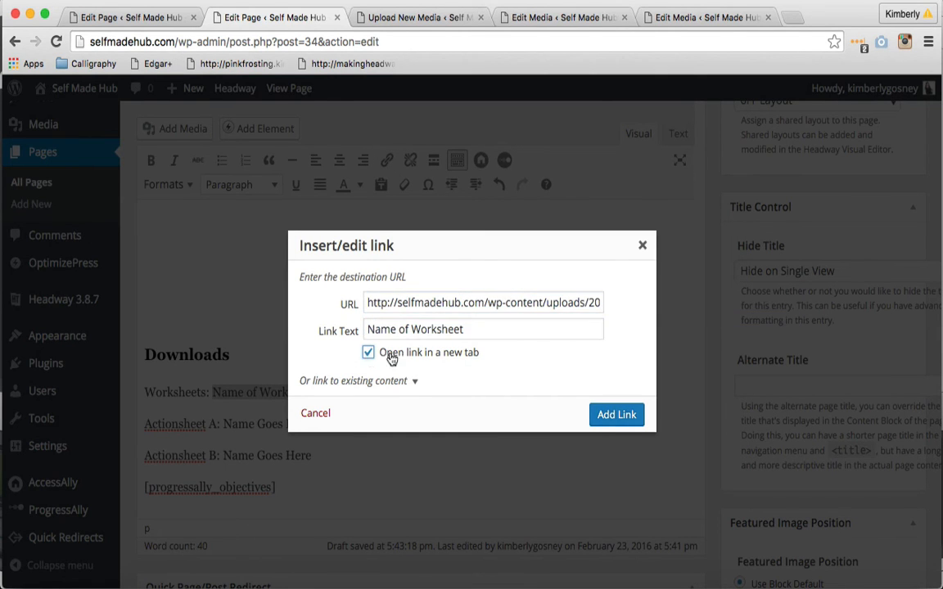
click(607, 413)
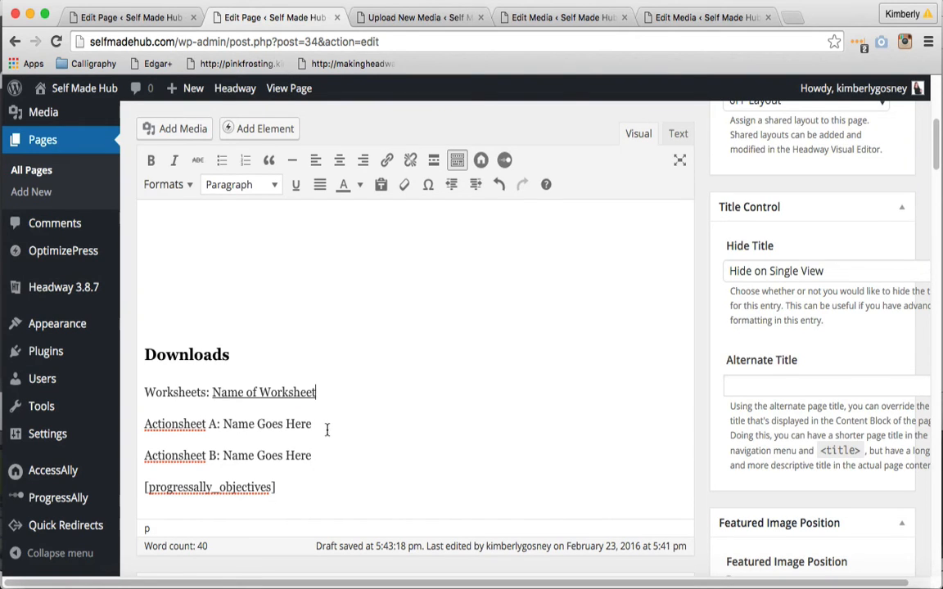
Link "Name Goes Here" on both the Actionsheet A and Actionsheet B lines to the copied PDF URL, opening in a new tab
drag(312, 424, 225, 425)
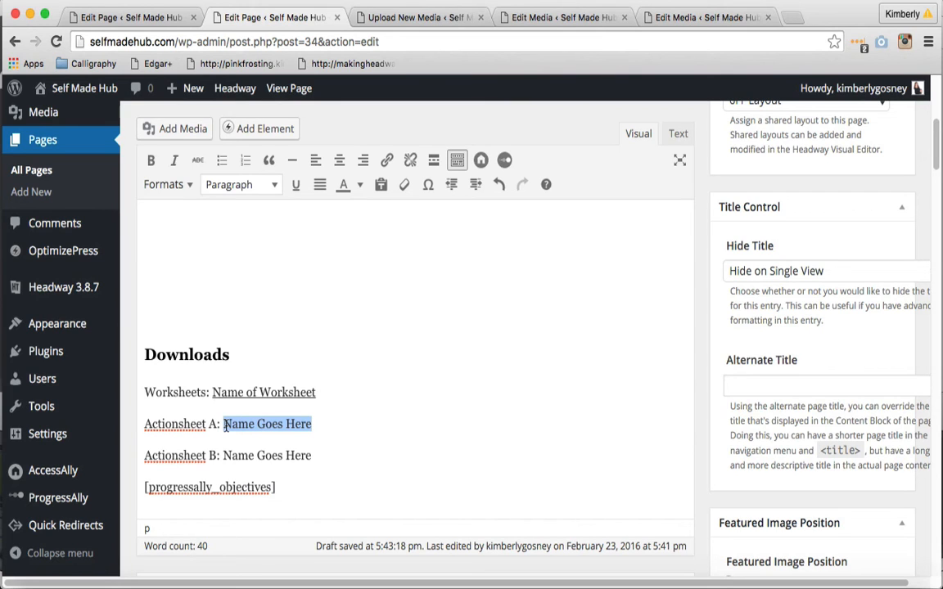
click(386, 161)
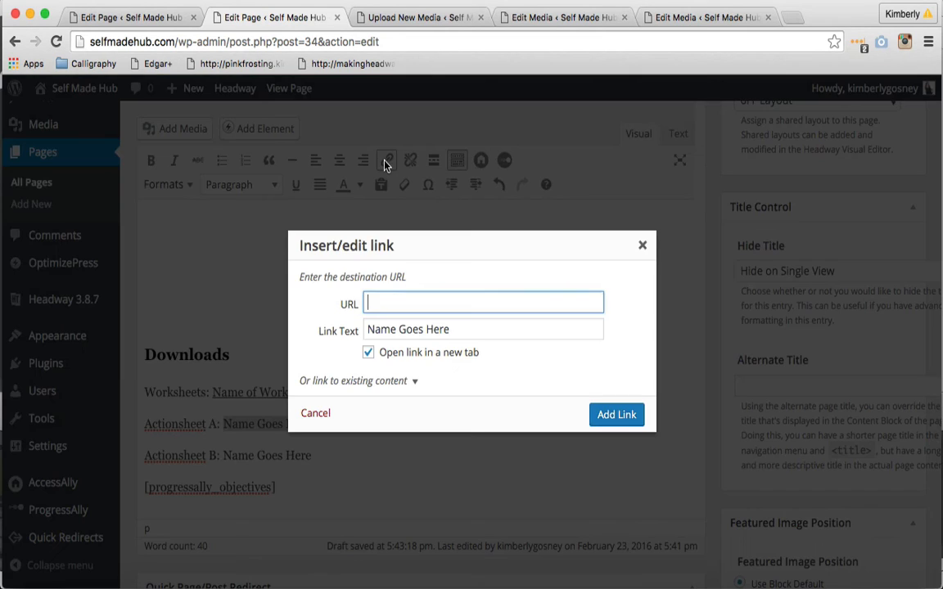
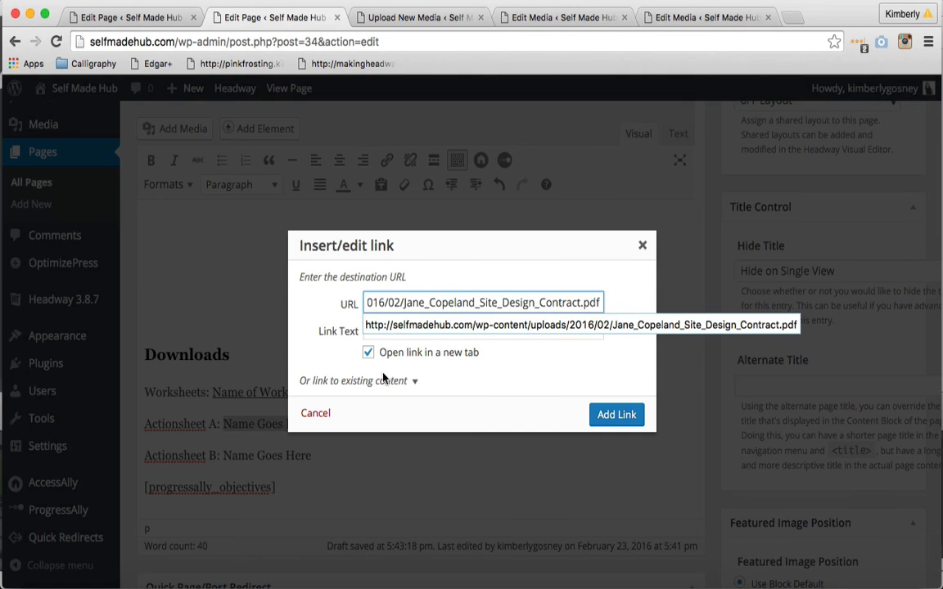
click(613, 414)
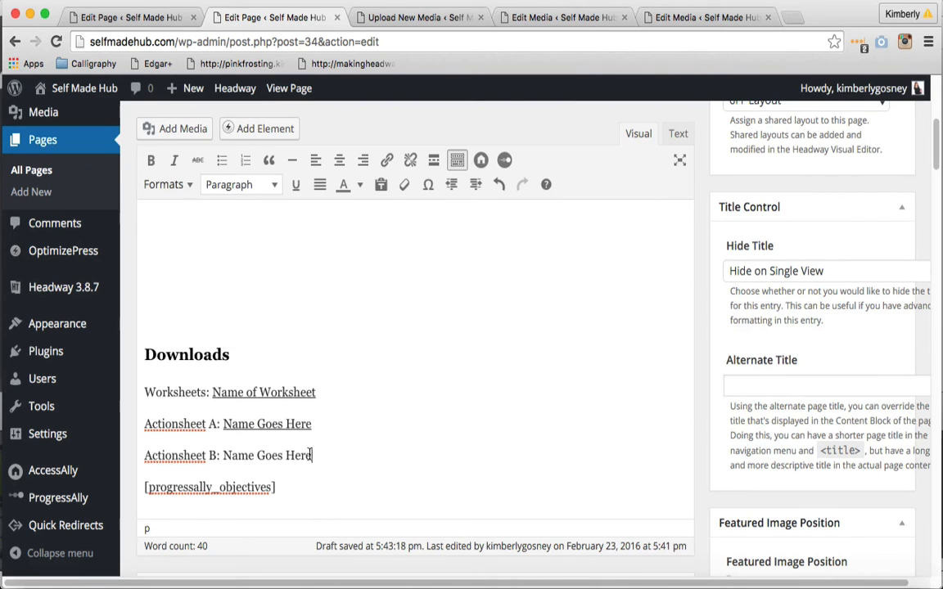
drag(311, 455, 223, 456)
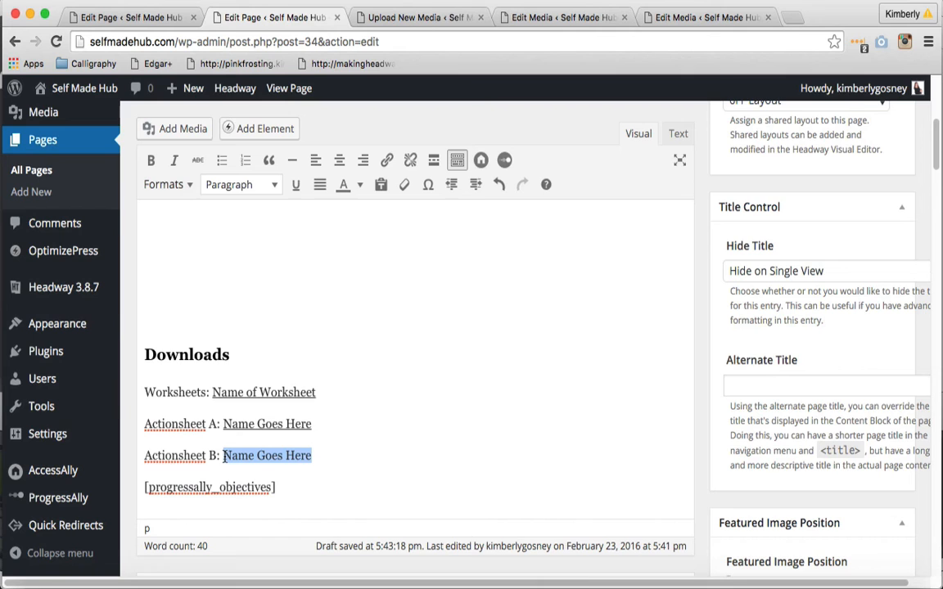
click(387, 163)
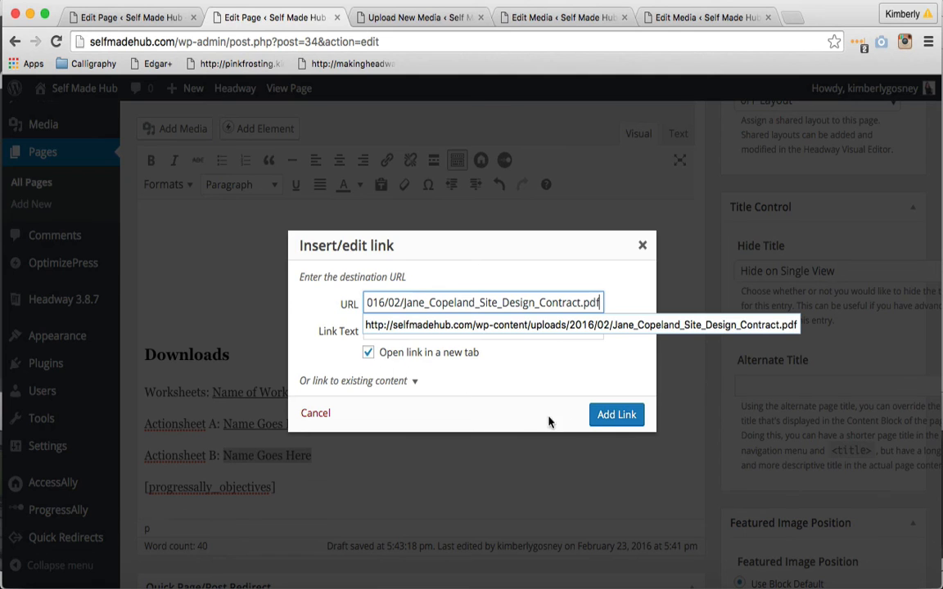
click(602, 416)
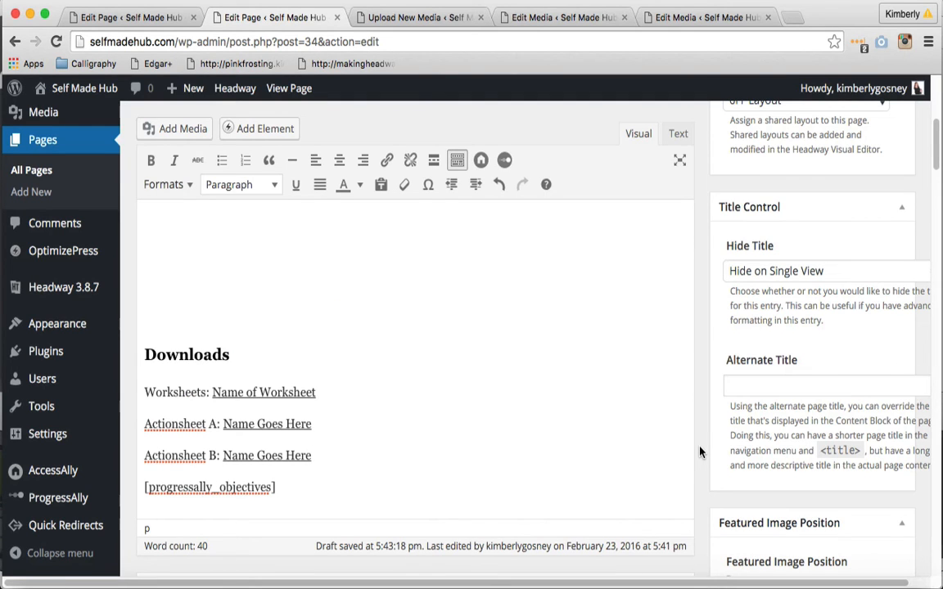
Delete the [progressally_objectives] line below the downloads and insert the ProgressAlly Objective List shortcode in its place
drag(320, 490, 143, 487)
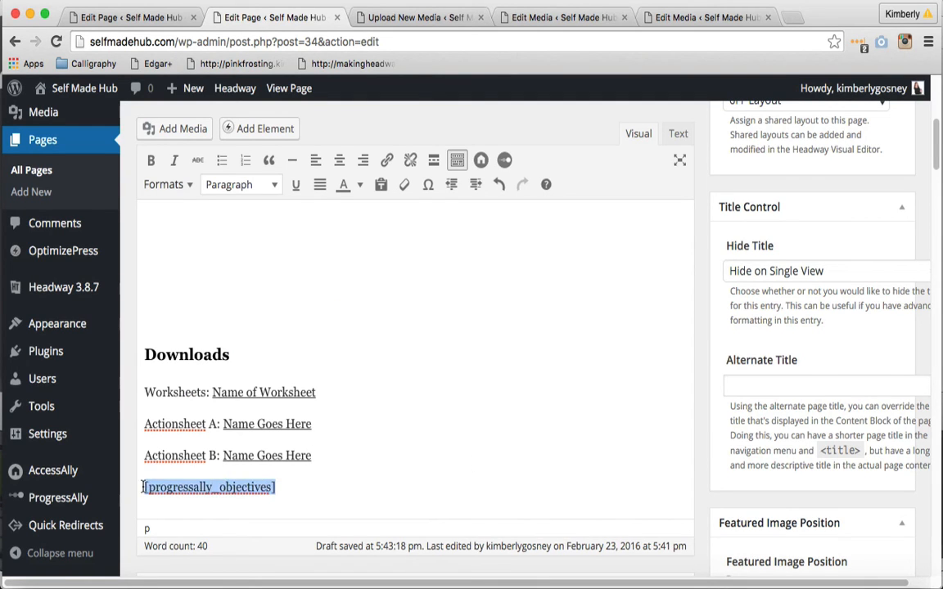
key(BackSpace)
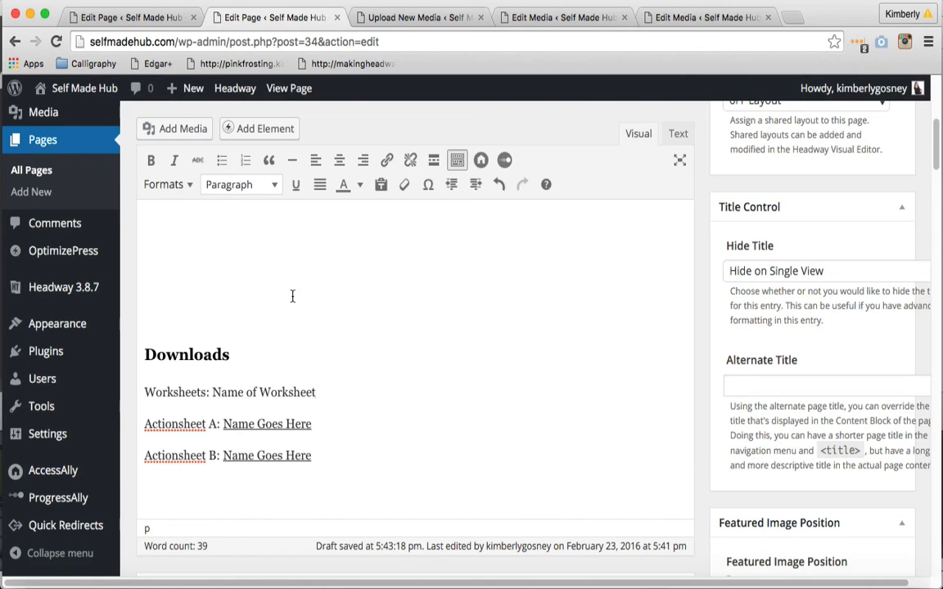
click(504, 163)
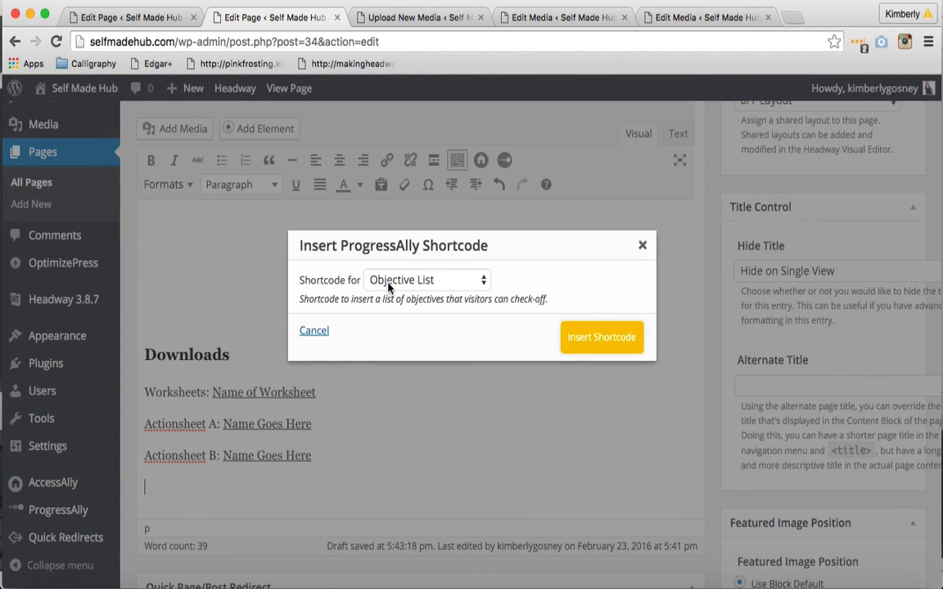
click(573, 336)
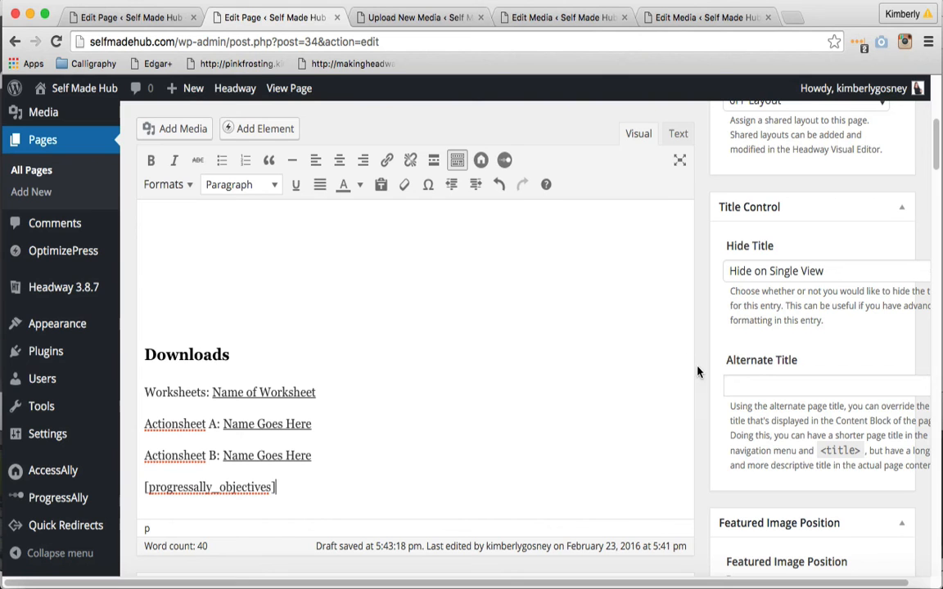
Delete the existing M2 V1 text objective from the page's ProgressAlly Task Definition
scroll(699, 370, down, 1)
scroll(627, 329, down, 6)
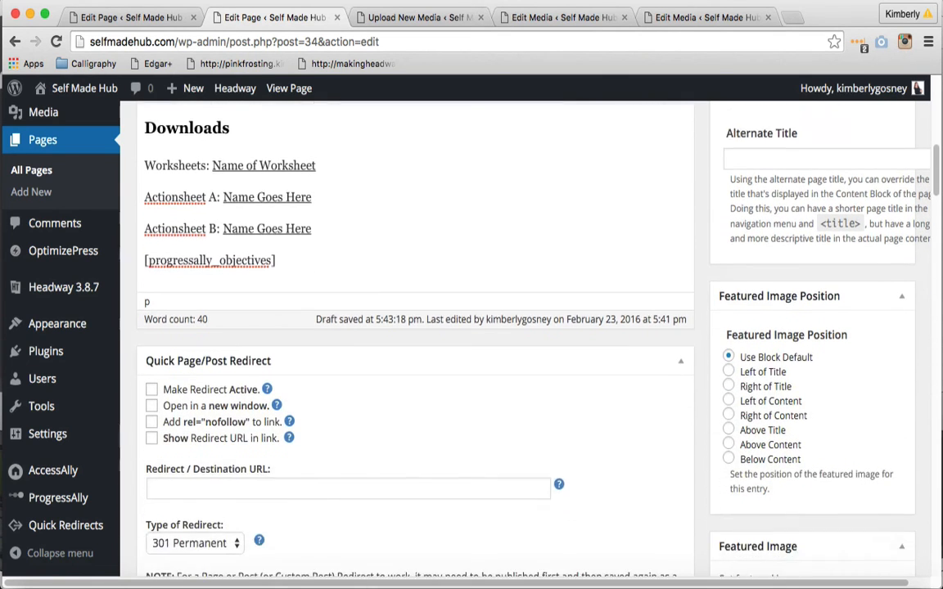
scroll(409, 344, down, 6)
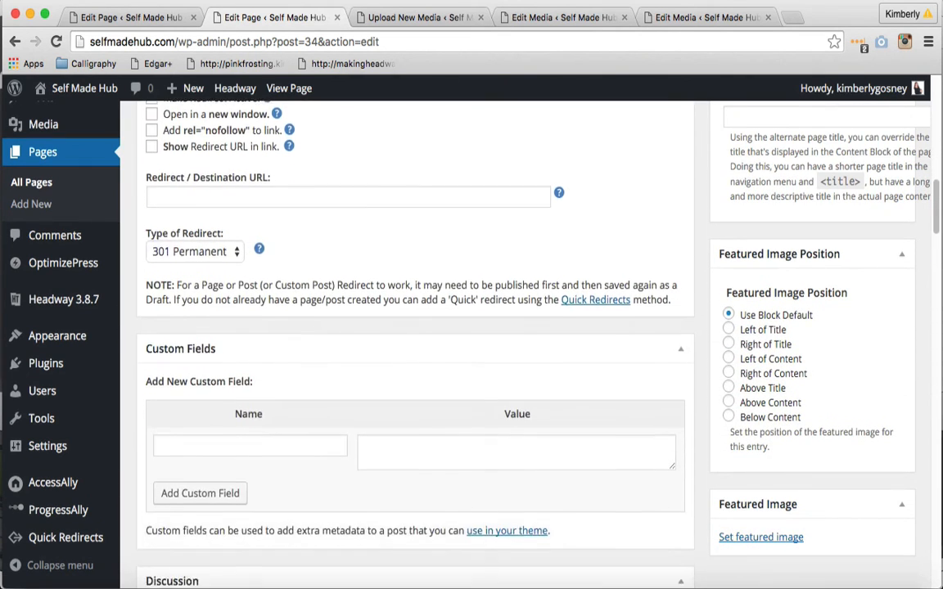
scroll(409, 344, down, 5)
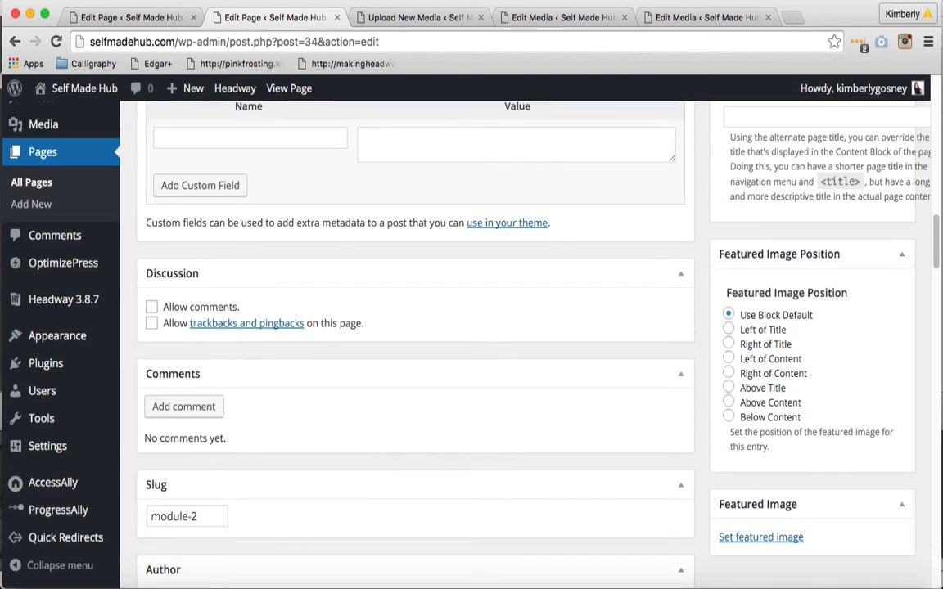
scroll(409, 343, down, 9)
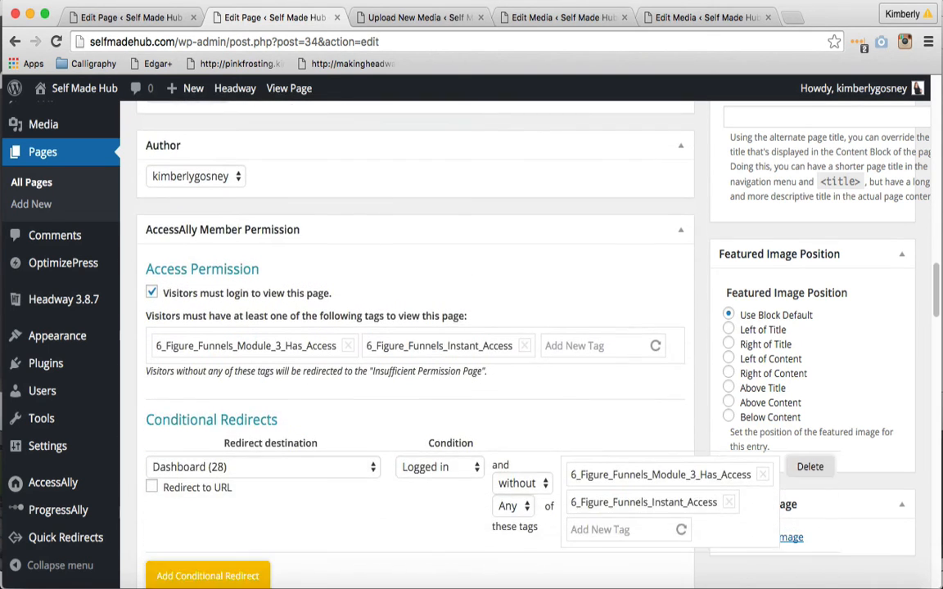
scroll(409, 344, down, 5)
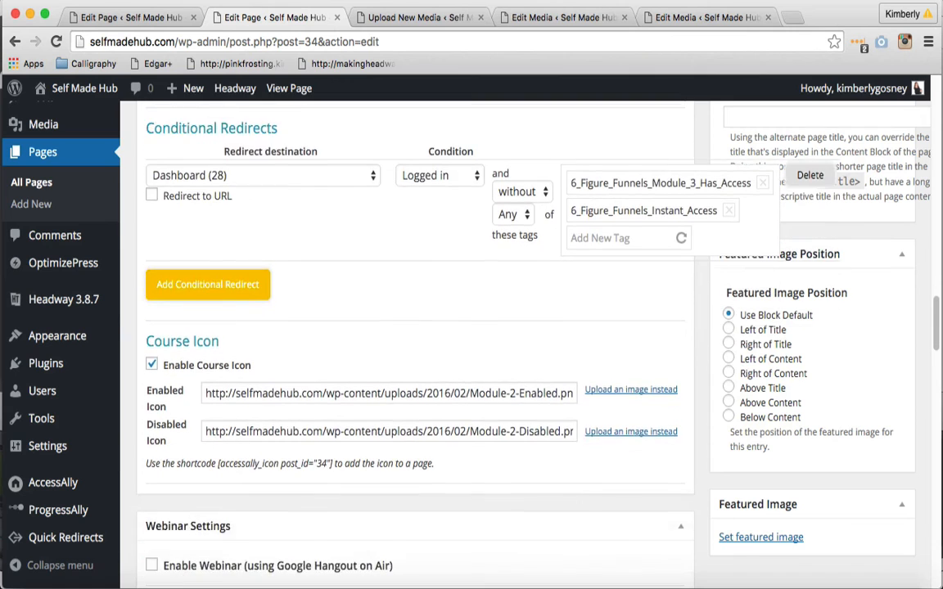
scroll(409, 344, down, 6)
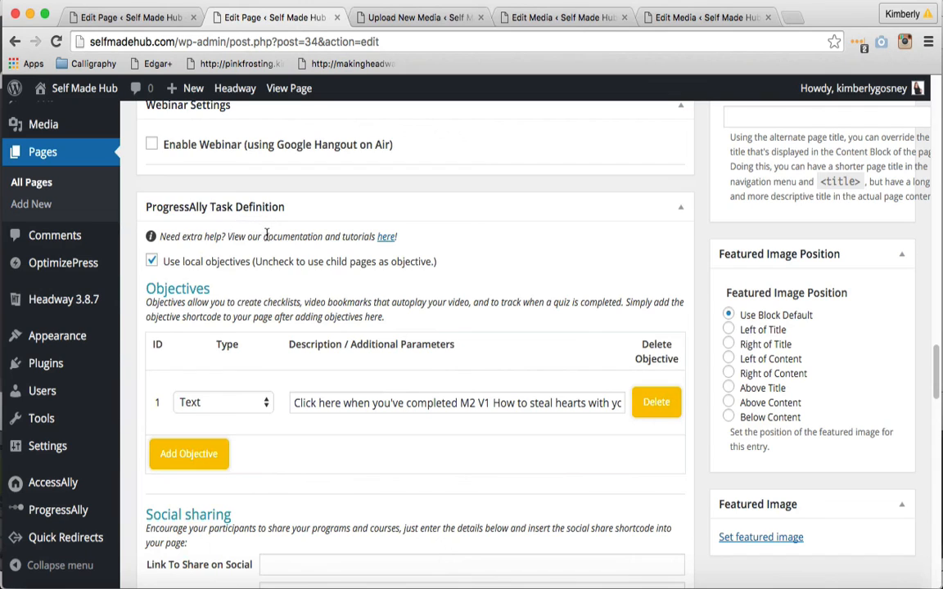
click(654, 405)
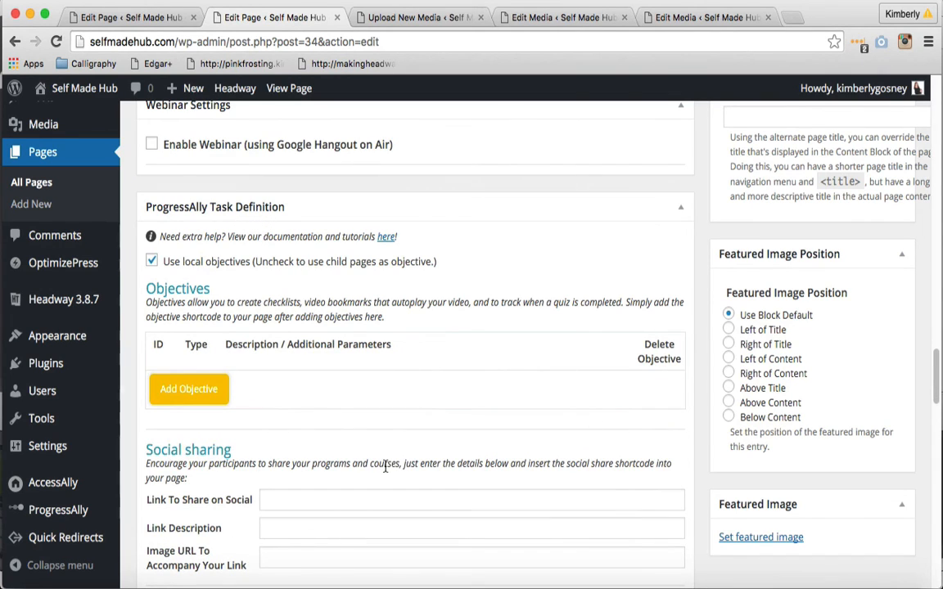
Add a new Text objective with the description "Click here when you've watched the video."
click(205, 399)
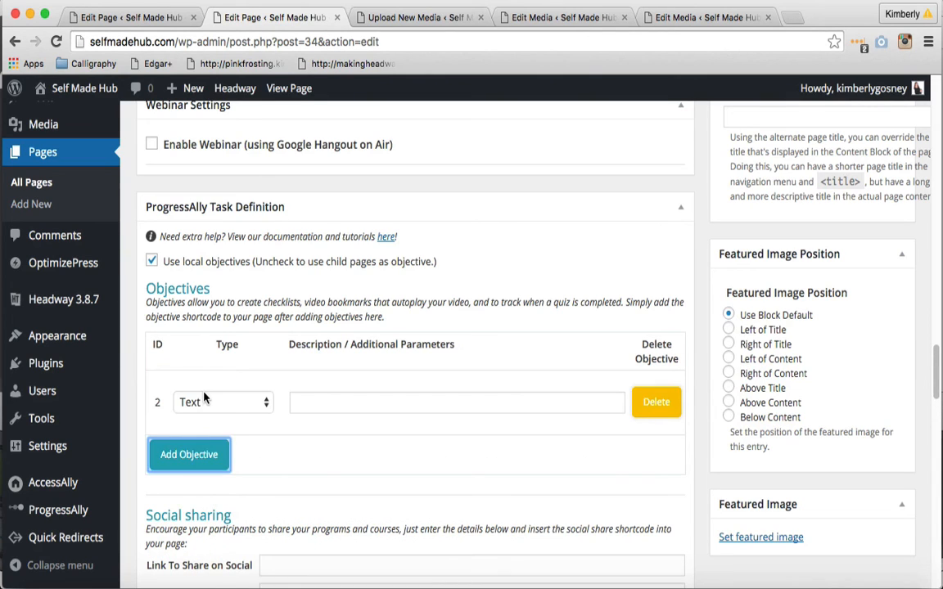
click(302, 406)
text(Clic)
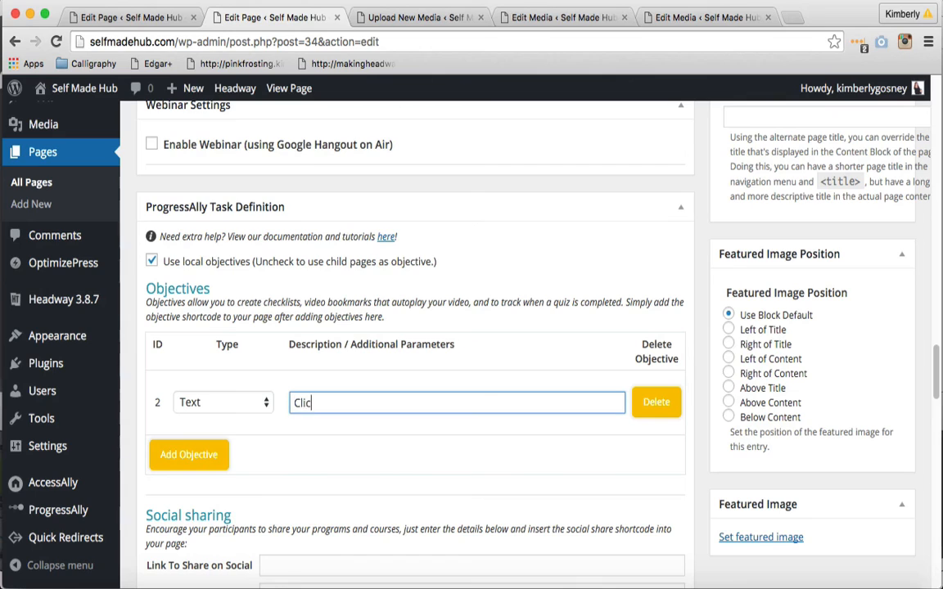
text(k here when you've watched the )
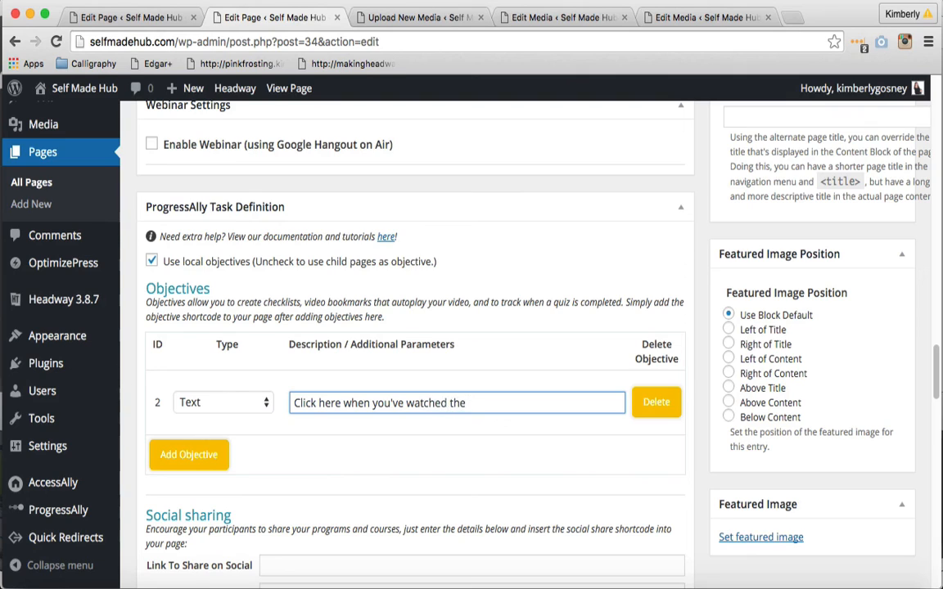
text(video.)
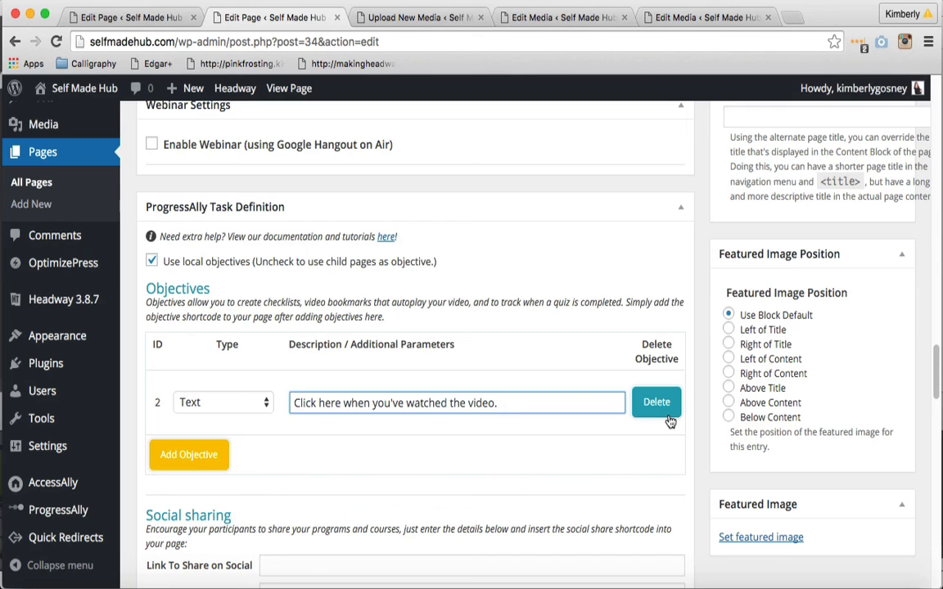
click(698, 448)
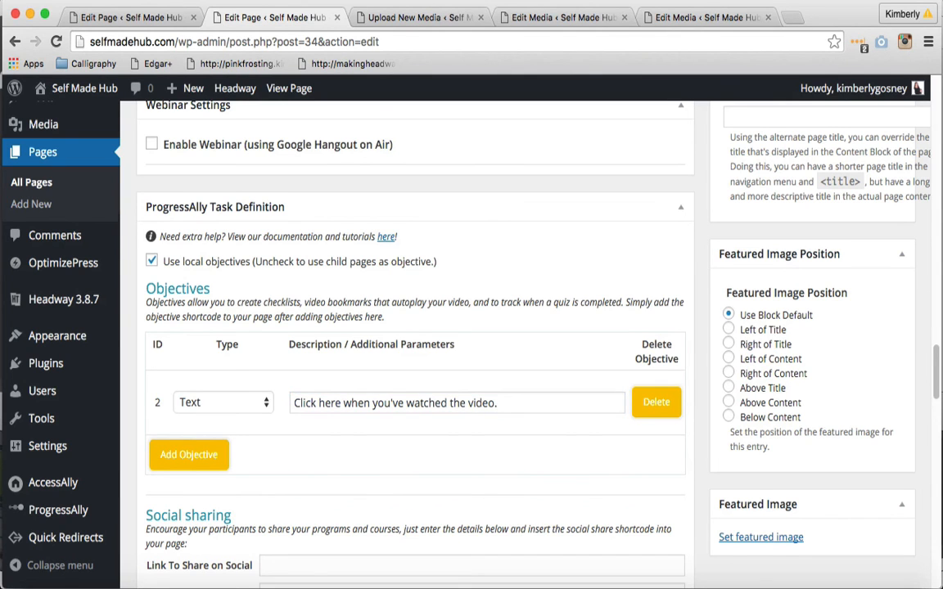
Update the published Module 2 page to save the content and objective changes
scroll(698, 448, up, 2)
scroll(409, 343, down, 2)
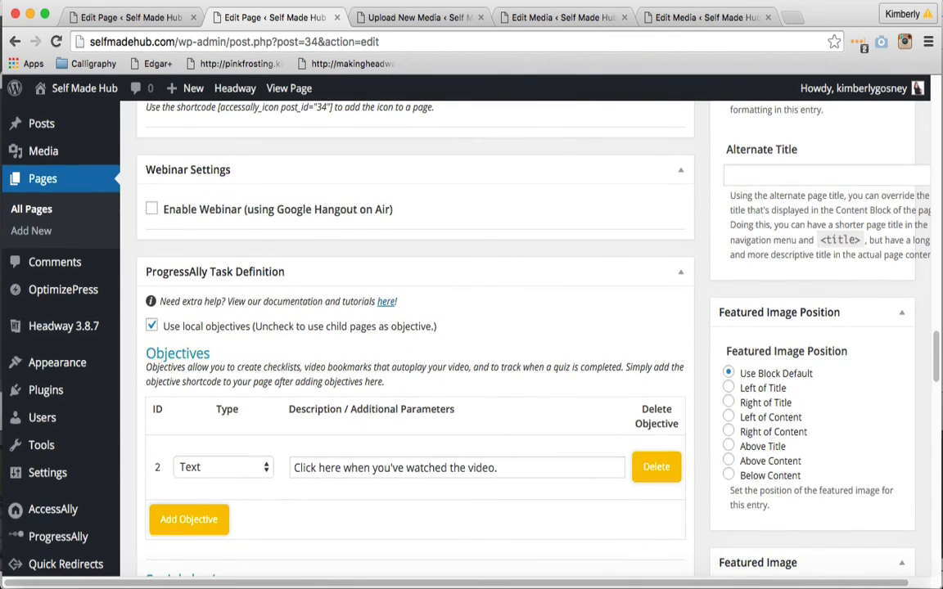
scroll(409, 343, up, 5)
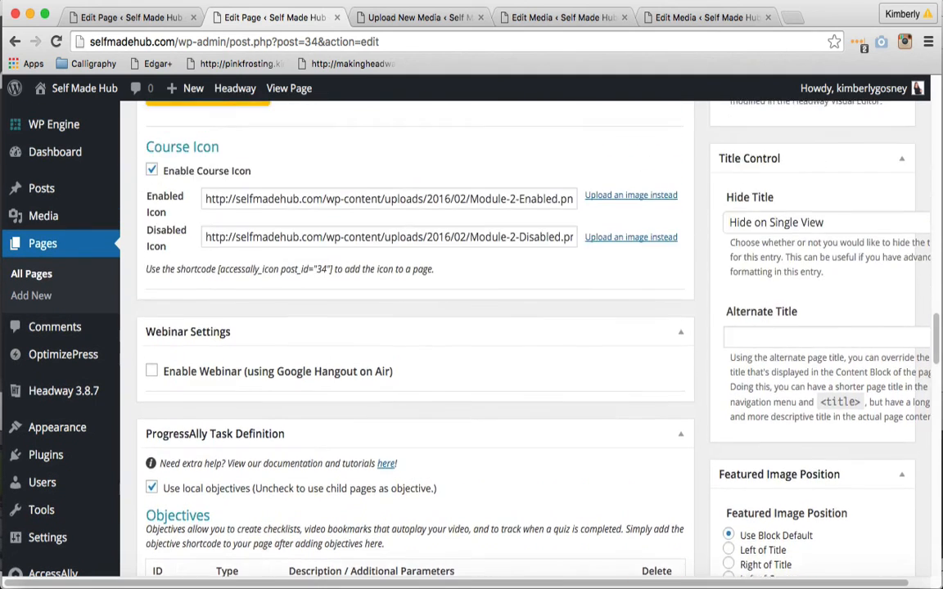
scroll(409, 343, up, 5)
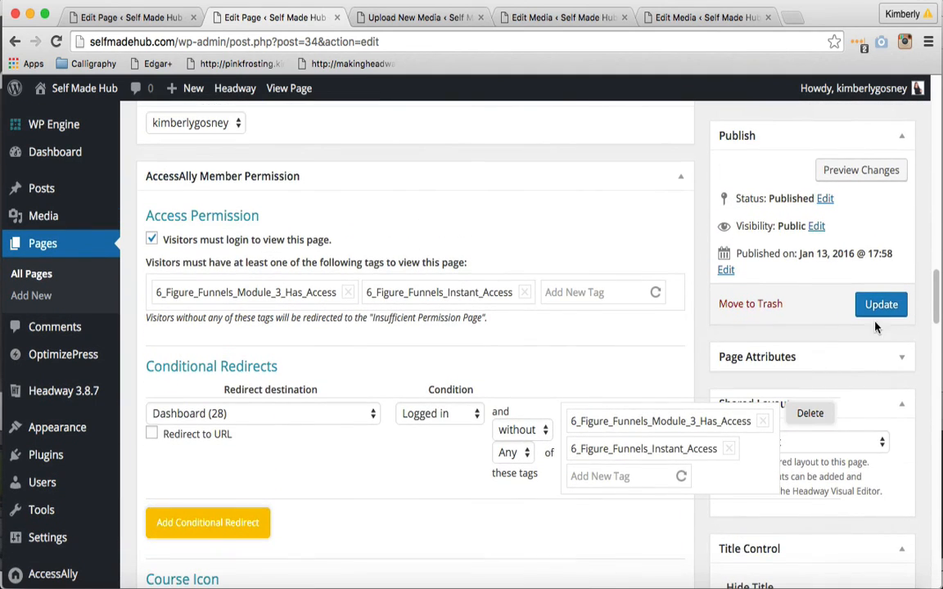
click(881, 308)
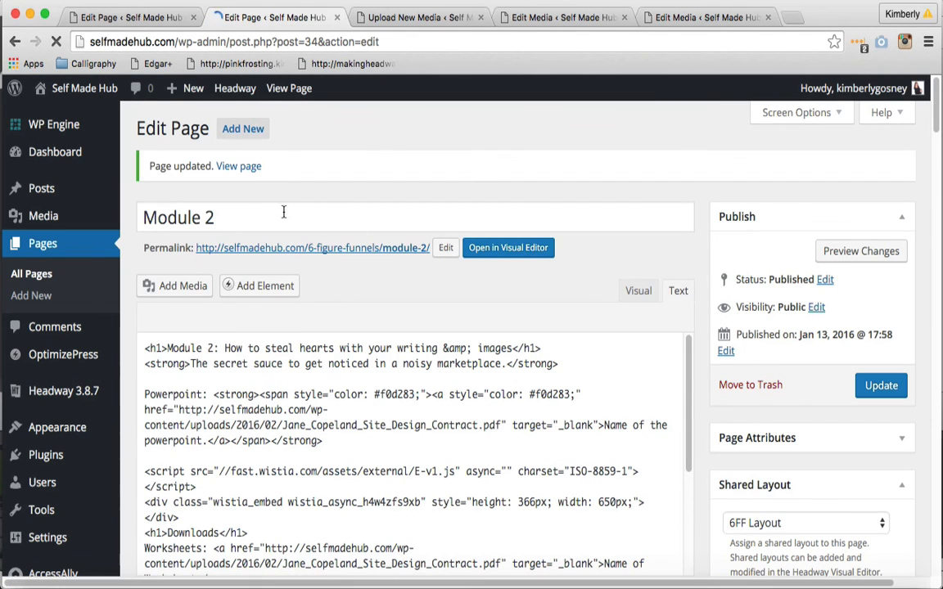
View the live Module 2 page and check its heading, Powerpoint link, video, Downloads links and objective checklist
click(250, 170)
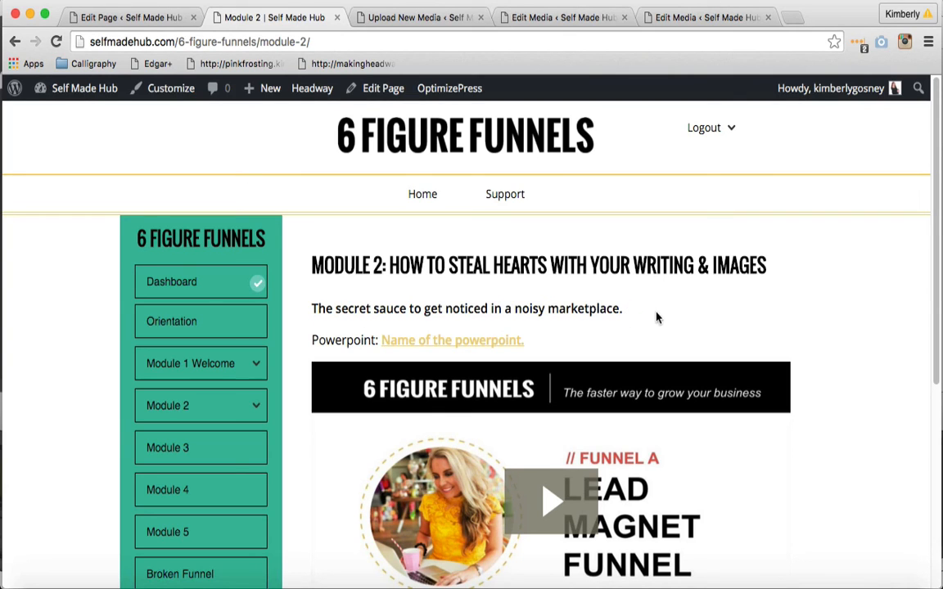
scroll(656, 318, down, 2)
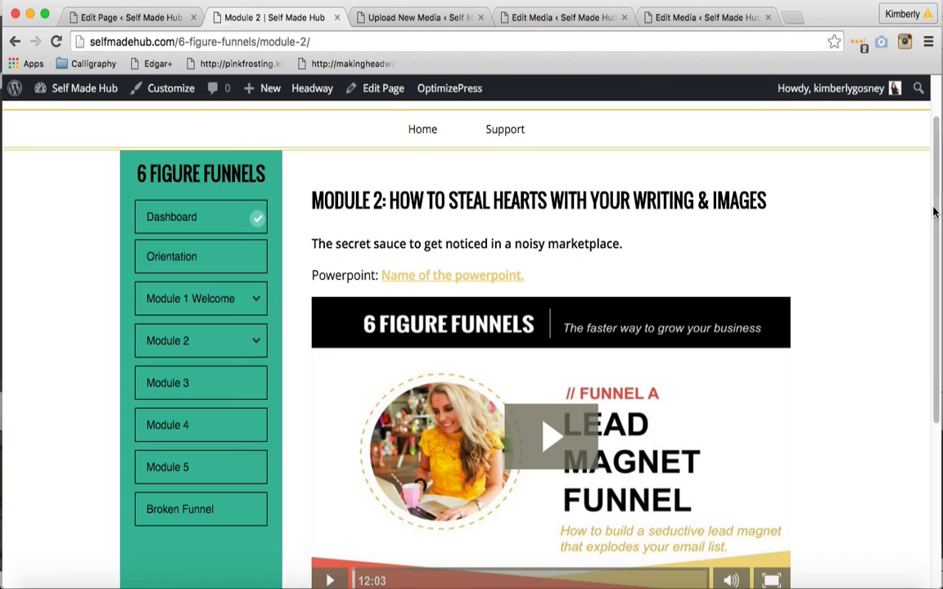
scroll(843, 205, down, 3)
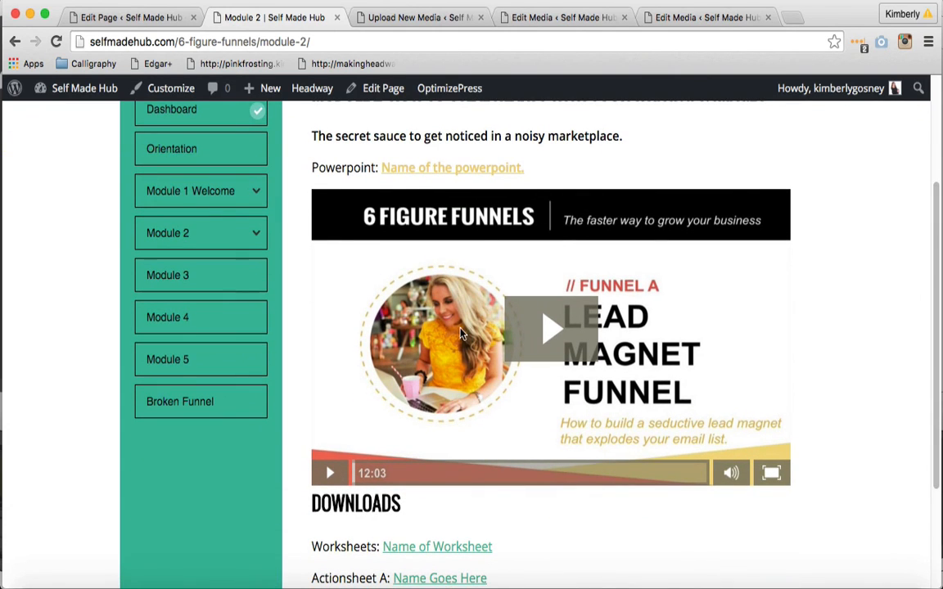
scroll(935, 327, down, 4)
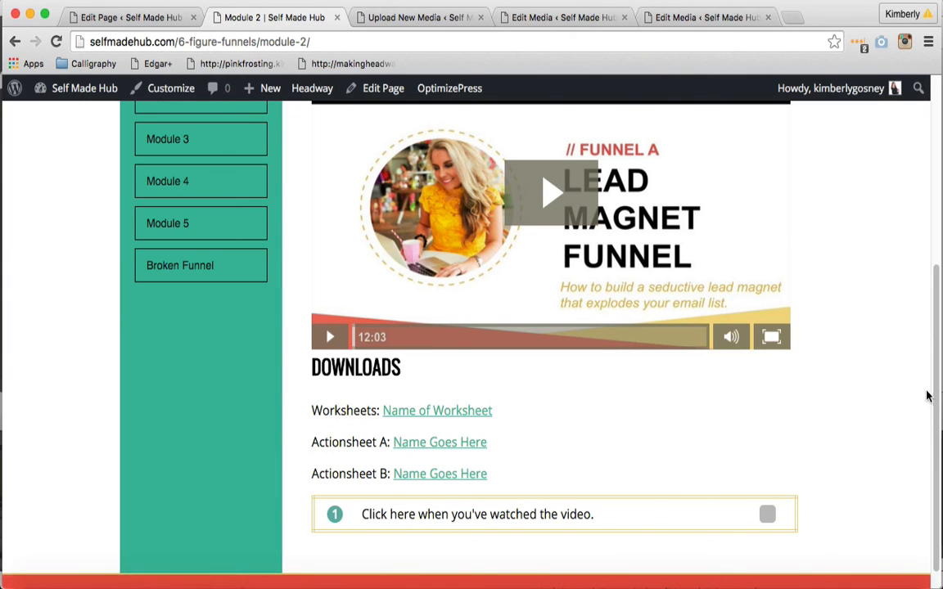
scroll(927, 397, down, 2)
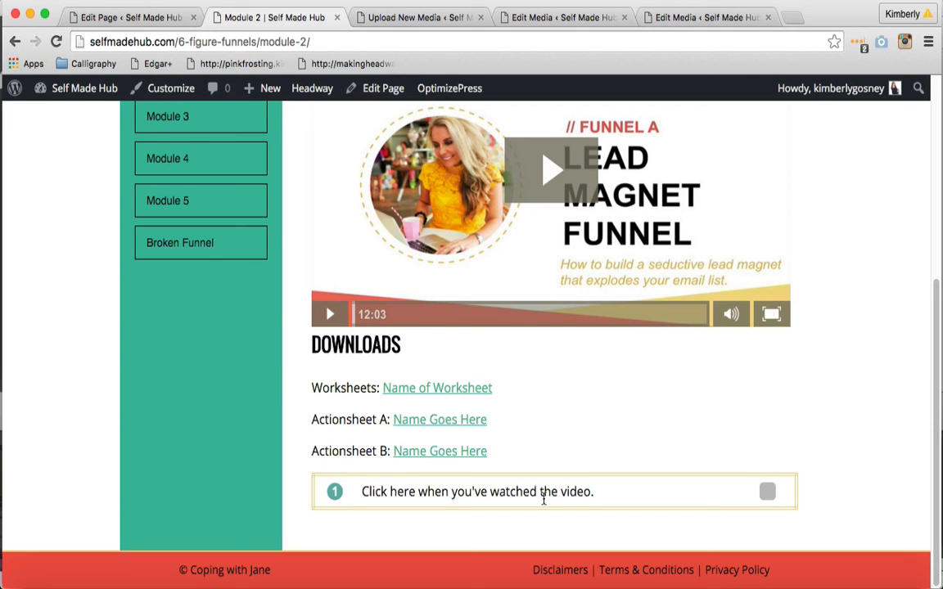
scroll(542, 499, up, 8)
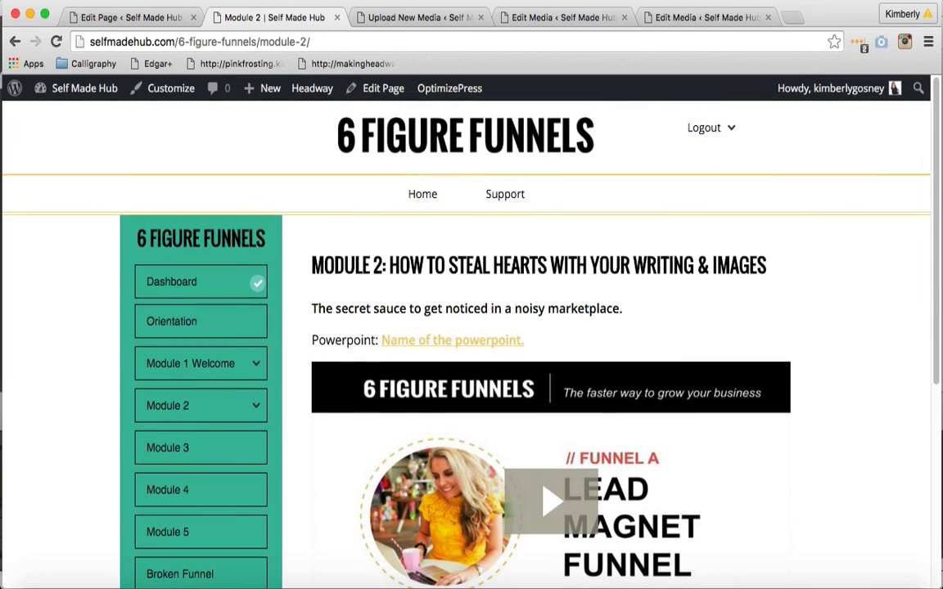